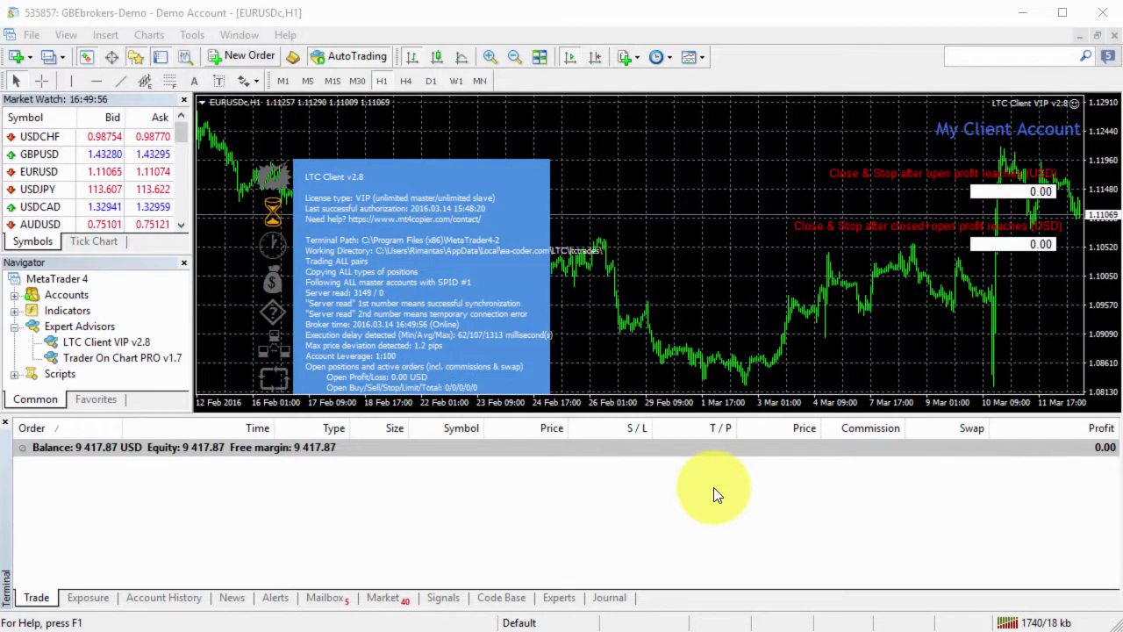
Open the LTC Client VIP v2.8 expert's input settings and scroll down the parameter list
right_click(626, 171)
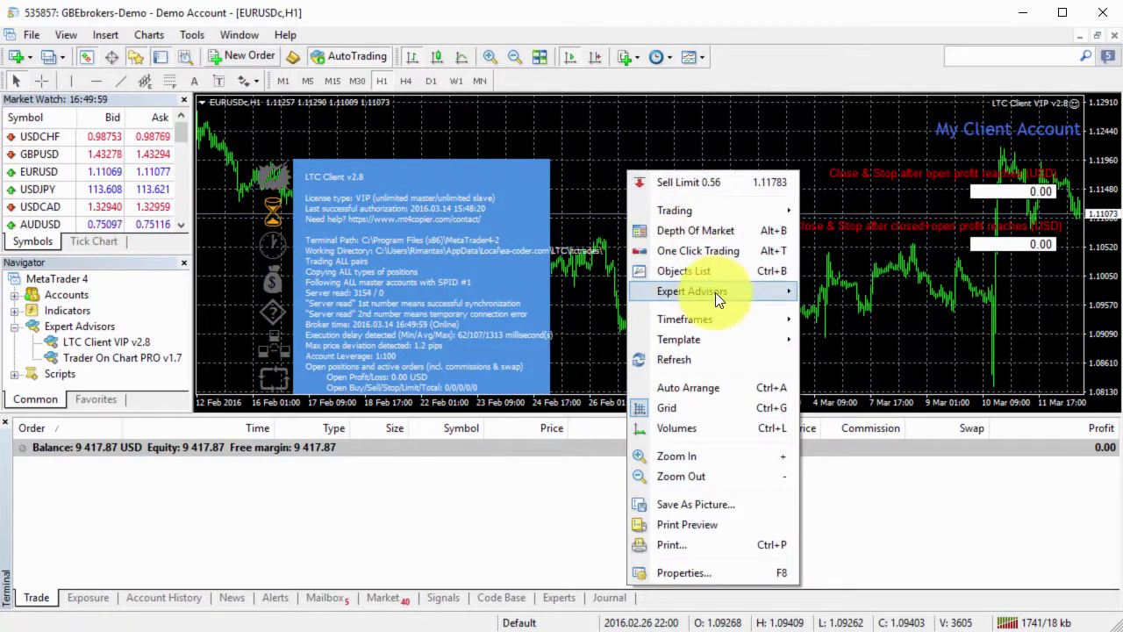
mouse_move(692, 291)
left_click(808, 289)
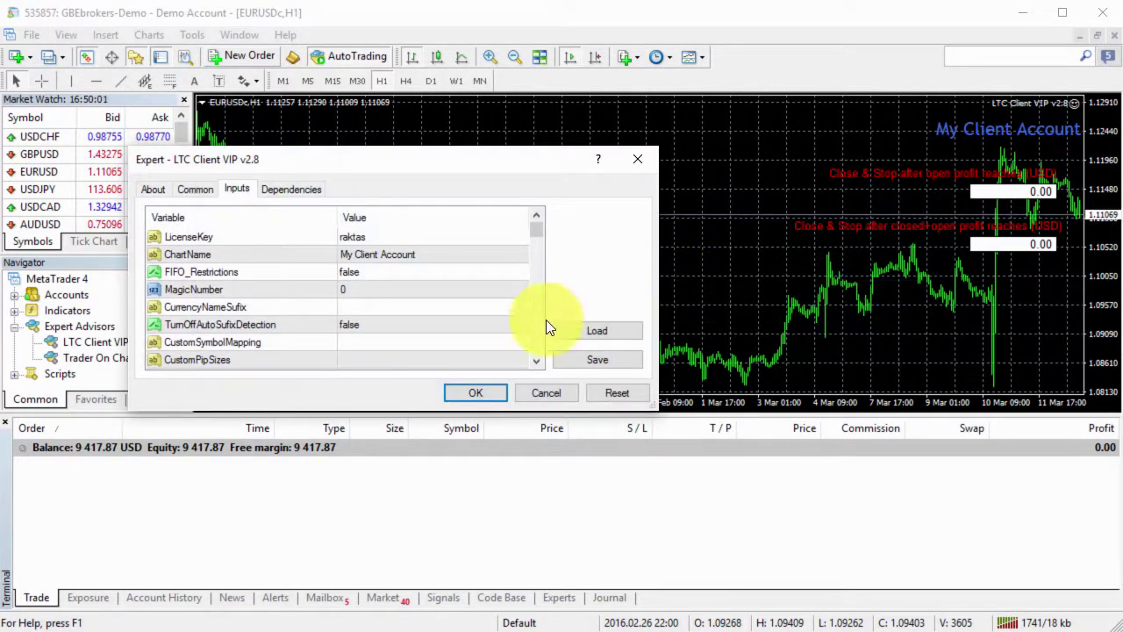
left_click(537, 341)
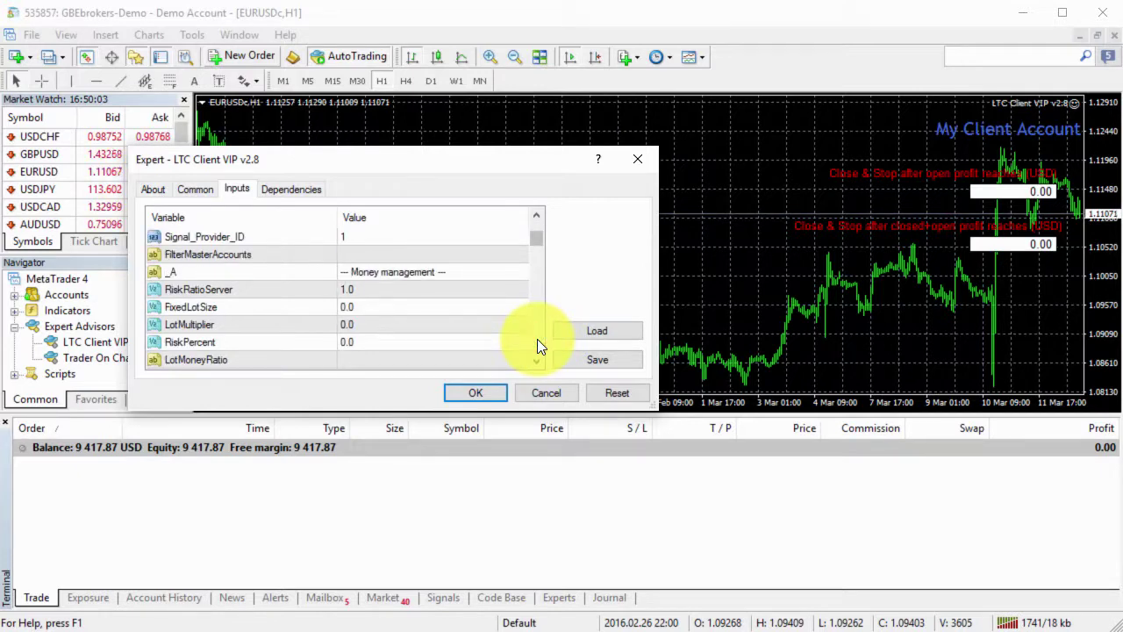
left_click(537, 340)
left_click(537, 340)
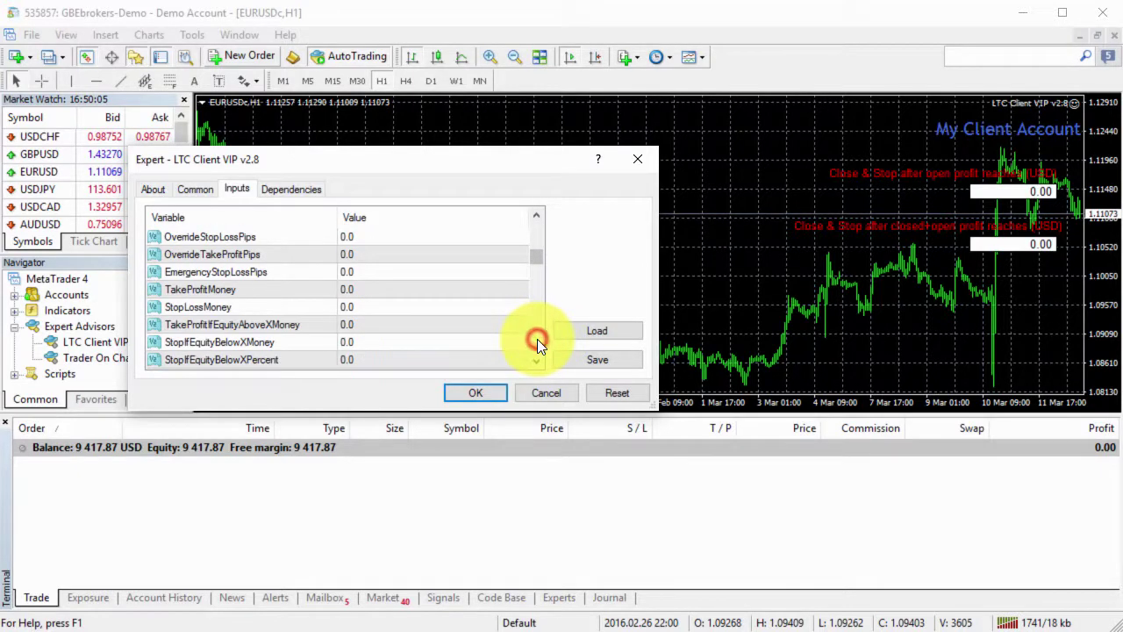
left_click(537, 341)
left_click(537, 341)
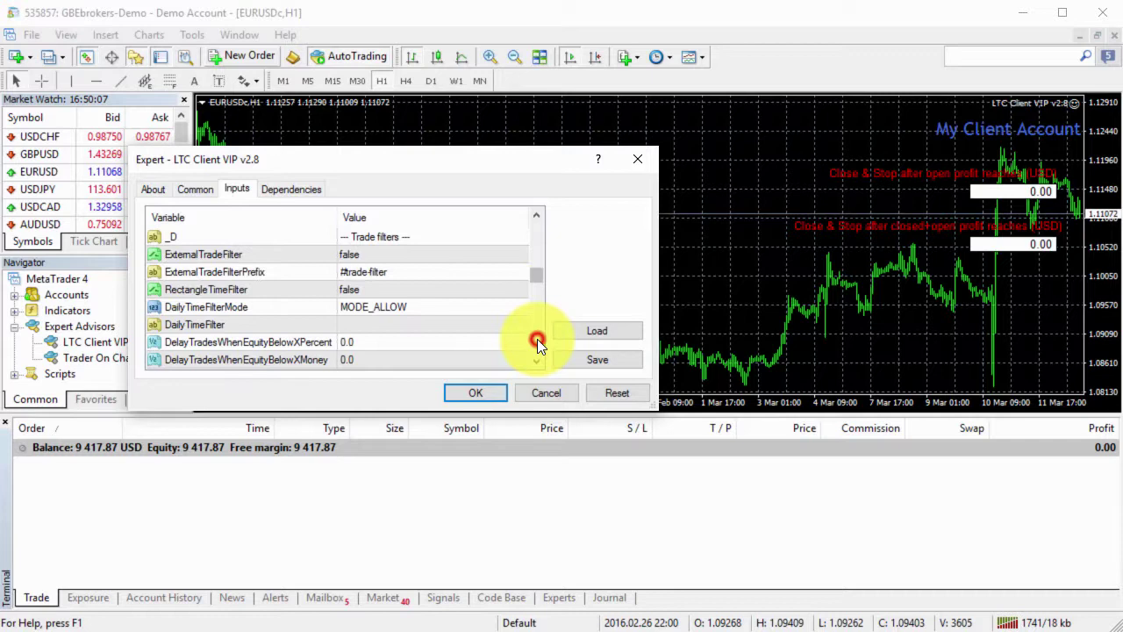
left_click(537, 340)
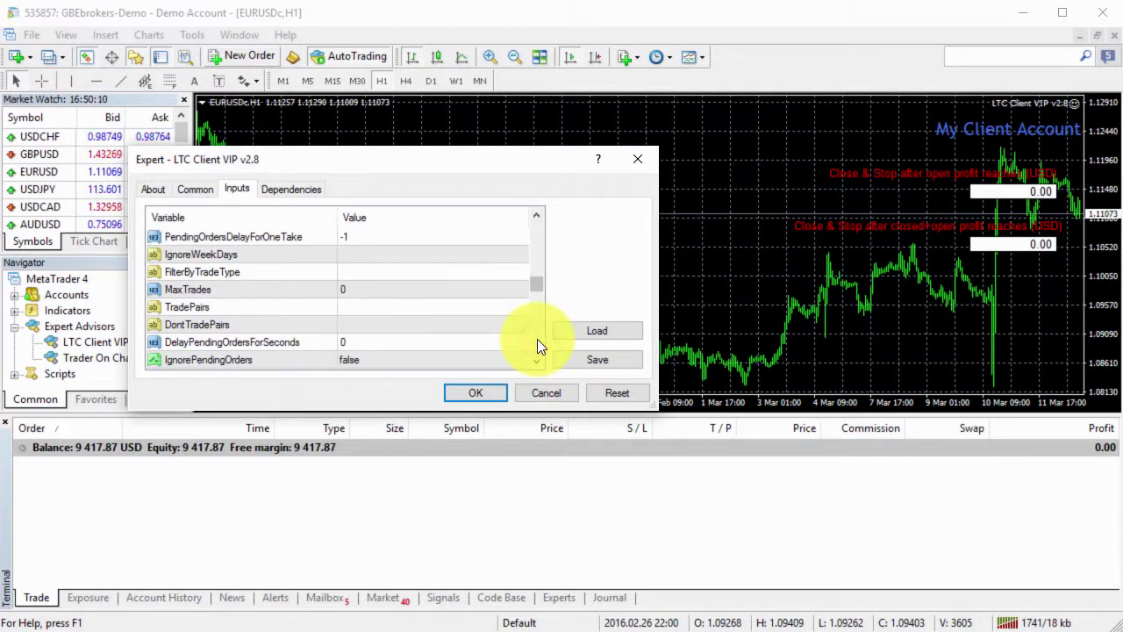
Select FilterByTradeType, leave its value blank, and move the settings window up-left
left_click(275, 272)
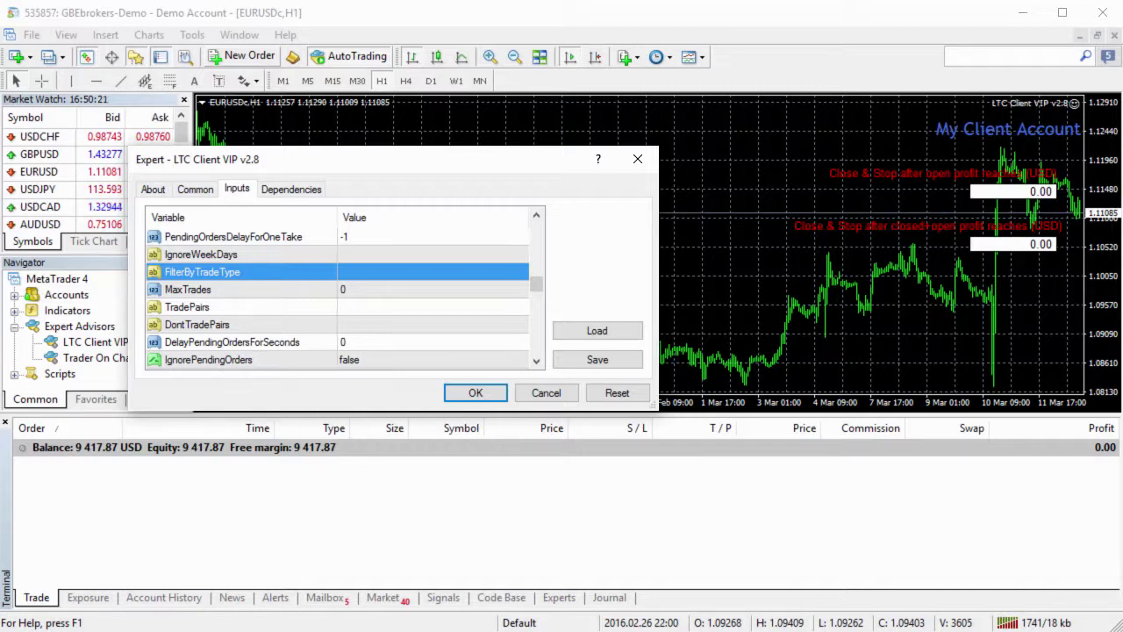
key("Return")
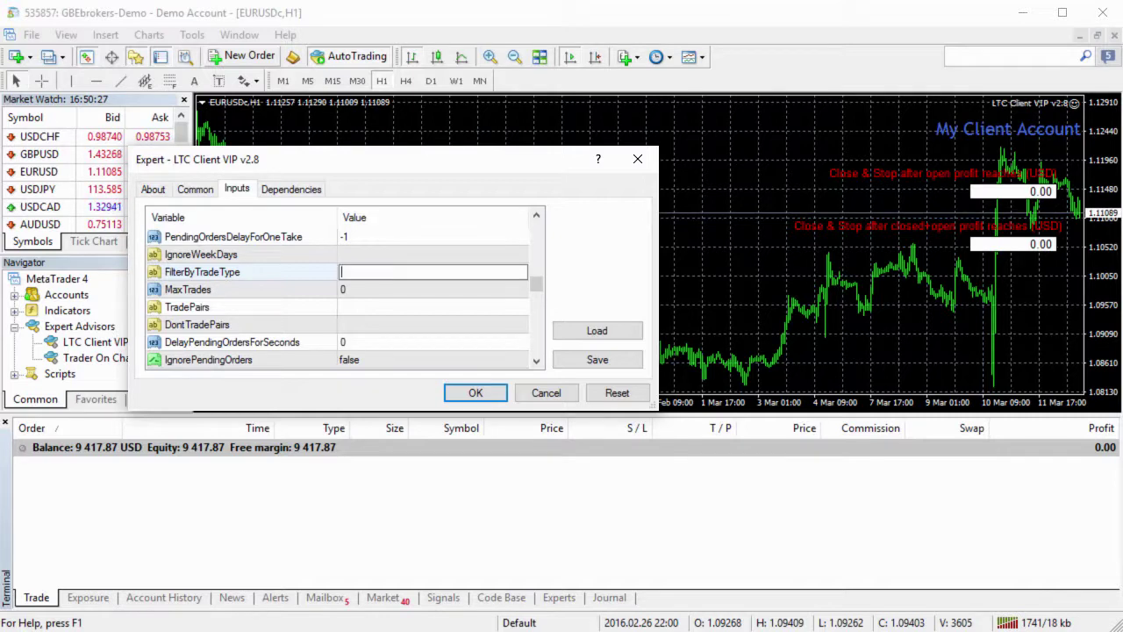
key("Return")
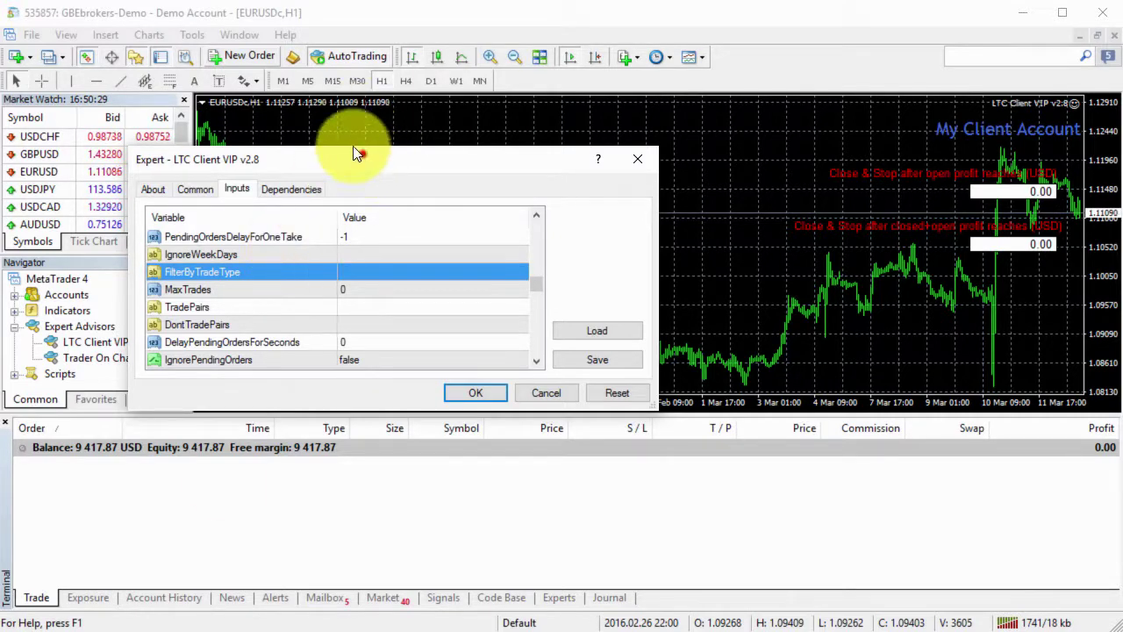
left_click_drag(372, 165, 264, 93)
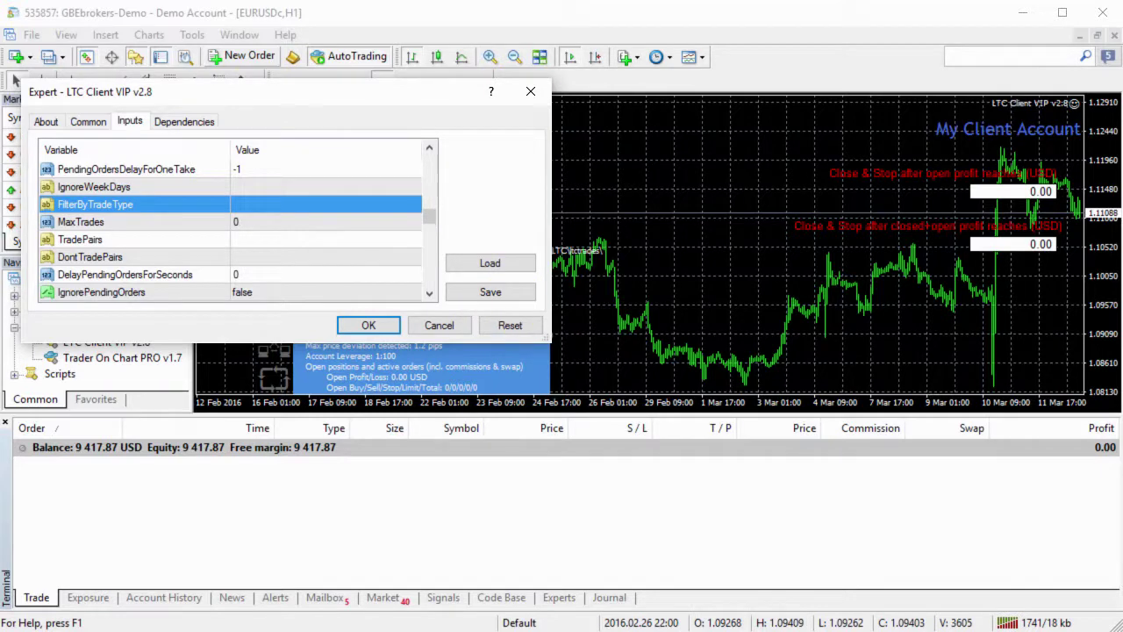
Switch to the EA settings guide PDF and scroll to item 24, StopIfEquityBelowXMoney, on page 6
left_click(490, 292)
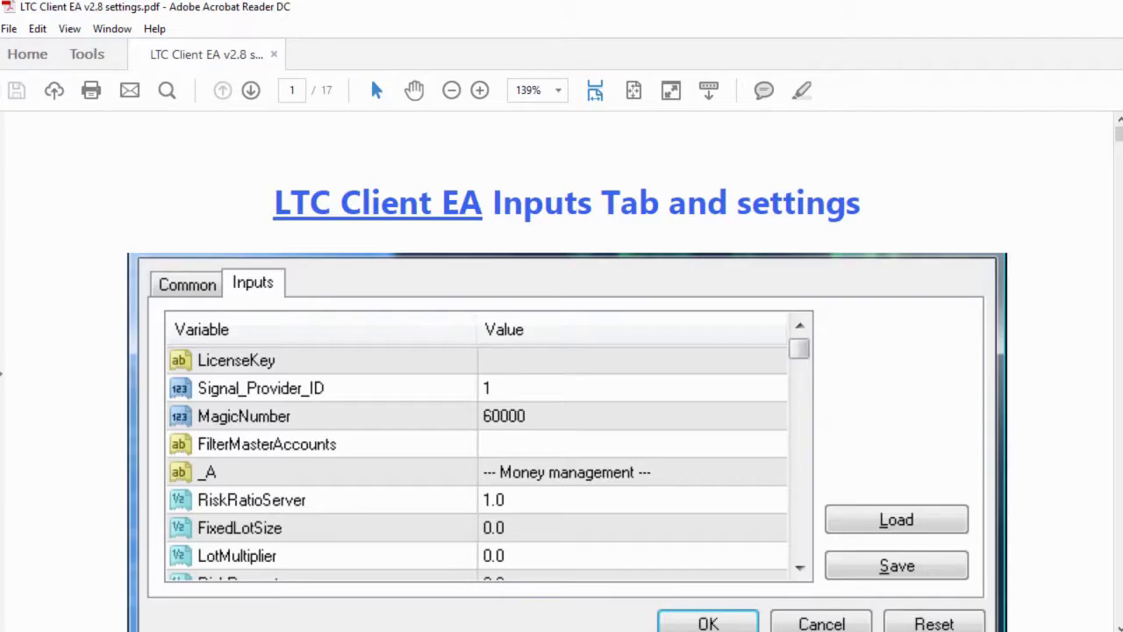
scroll(852, 276, "down", 5)
scroll(921, 293, "down", 3)
scroll(940, 283, "down", 2)
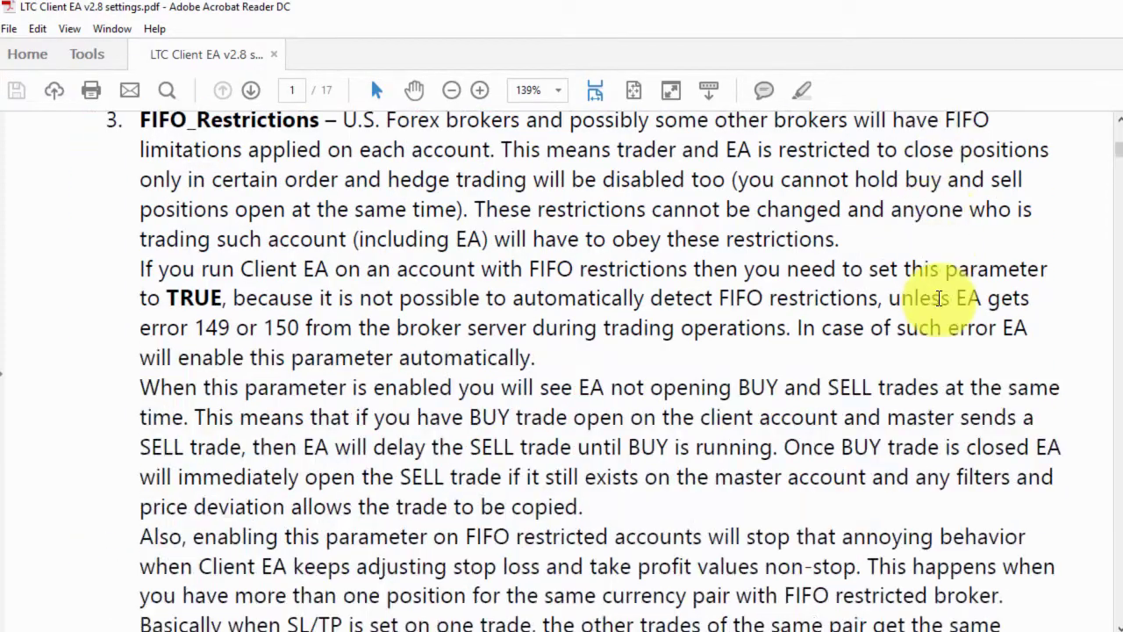
scroll(938, 298, "down", 5)
scroll(938, 303, "down", 5)
scroll(938, 303, "down", 5)
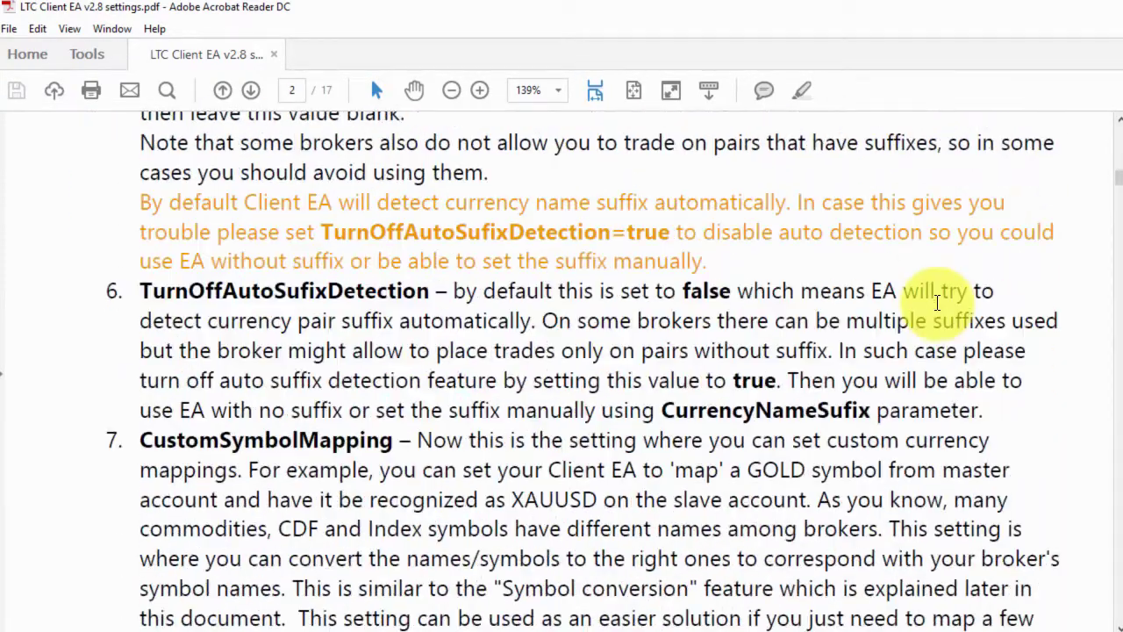
scroll(937, 303, "down", 5)
scroll(939, 302, "down", 5)
scroll(939, 302, "down", 5)
scroll(936, 305, "down", 5)
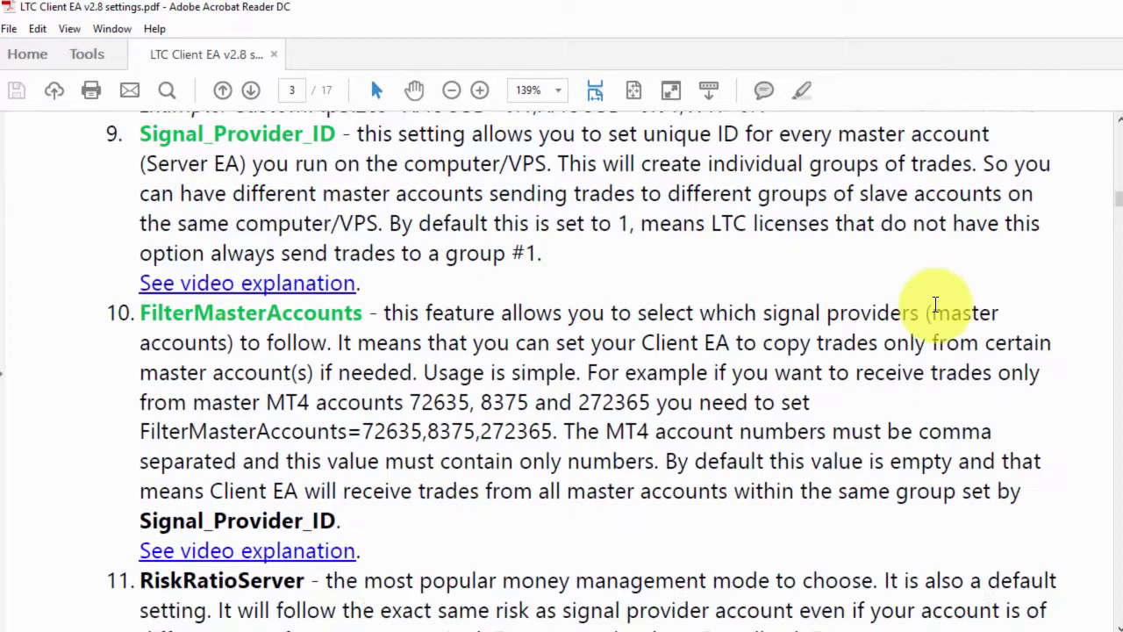
scroll(936, 305, "down", 5)
scroll(936, 305, "down", 5)
scroll(936, 304, "down", 3)
scroll(935, 304, "down", 3)
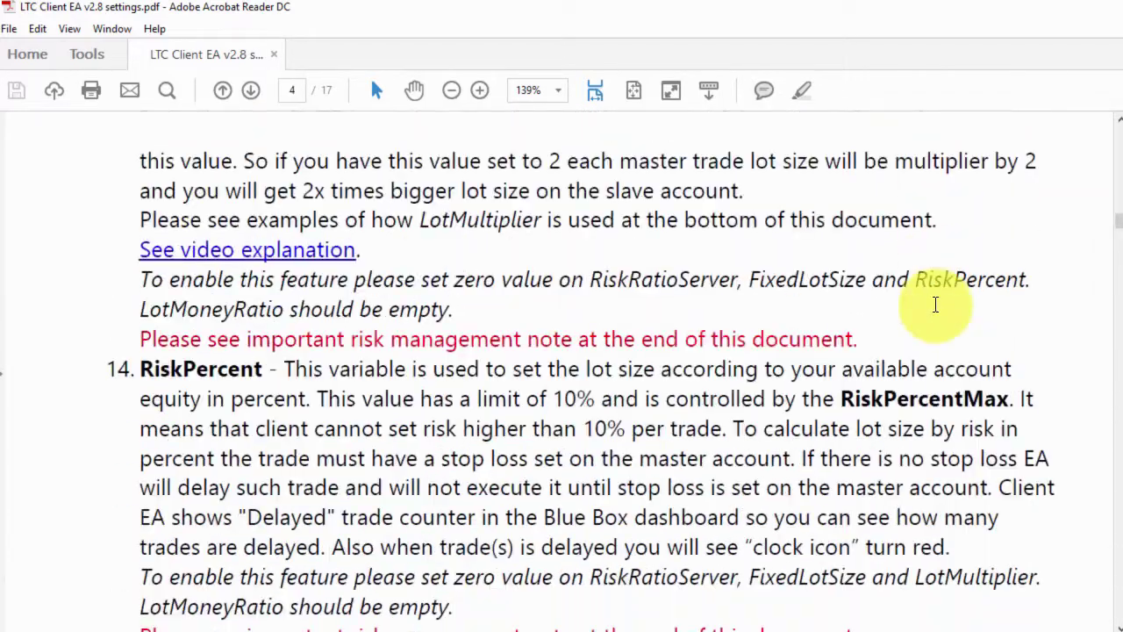
scroll(935, 305, "down", 5)
scroll(936, 304, "down", 3)
scroll(936, 304, "down", 2)
scroll(935, 305, "down", 5)
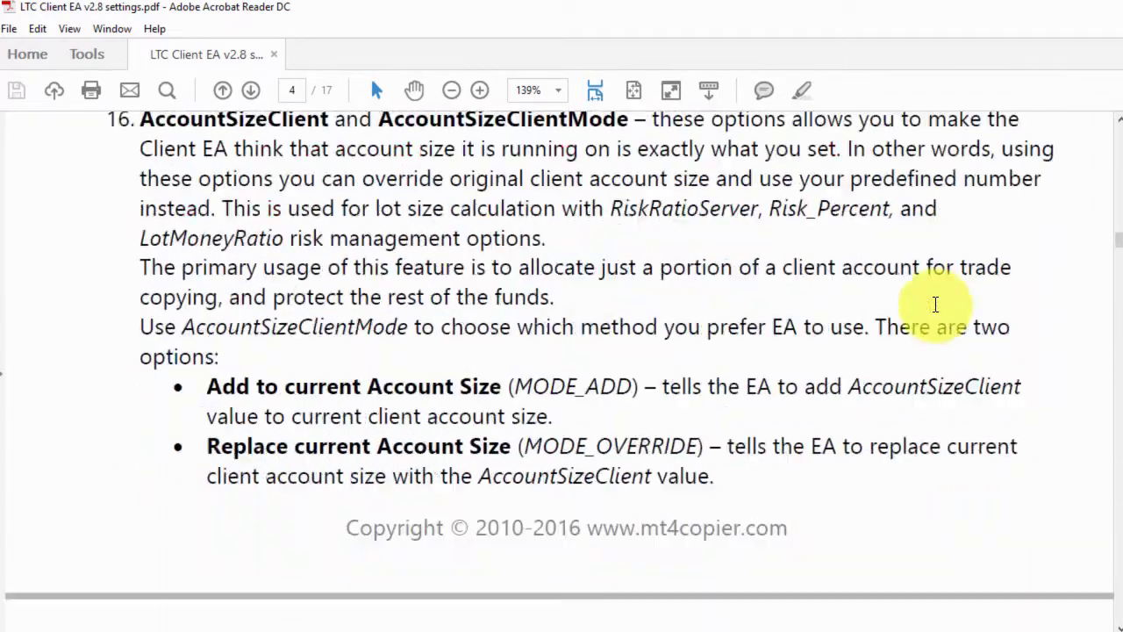
scroll(936, 305, "down", 4)
scroll(936, 305, "down", 5)
scroll(936, 305, "down", 4)
scroll(936, 304, "down", 4)
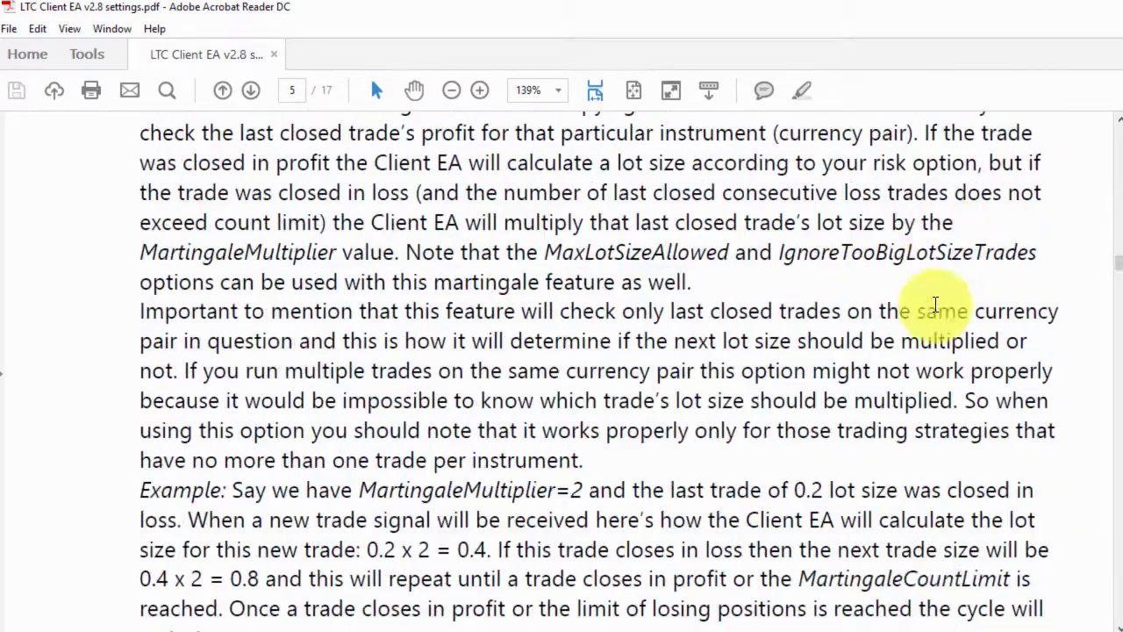
scroll(935, 305, "down", 4)
scroll(936, 305, "down", 5)
scroll(936, 305, "down", 5)
scroll(935, 305, "down", 2)
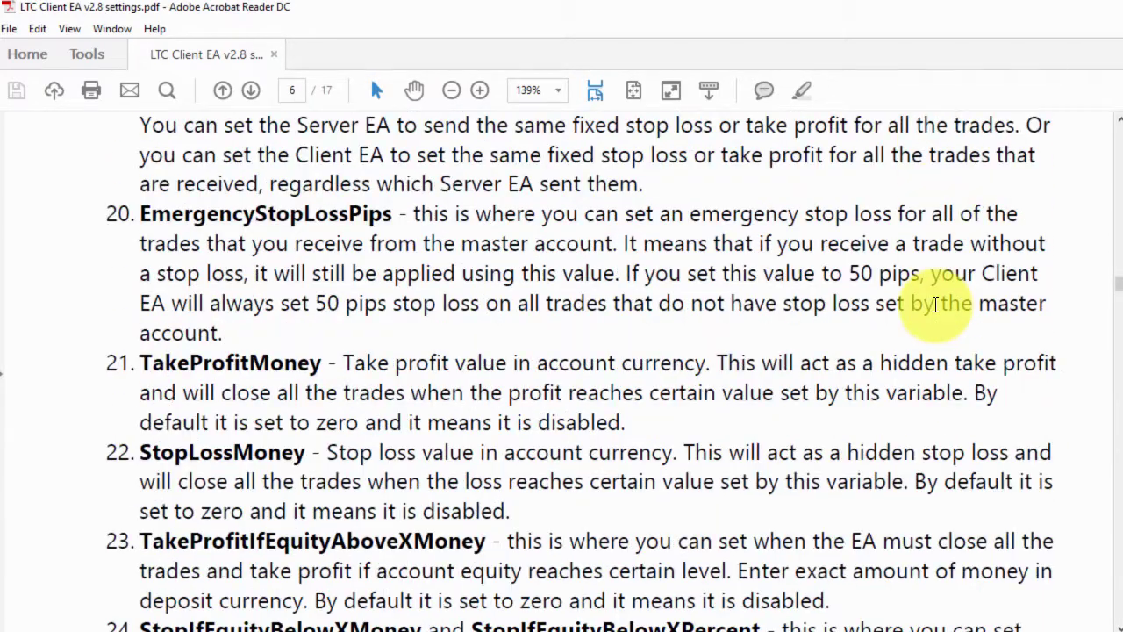
scroll(935, 304, "down", 1)
scroll(936, 305, "down", 4)
scroll(935, 304, "down", 5)
scroll(936, 304, "down", 4)
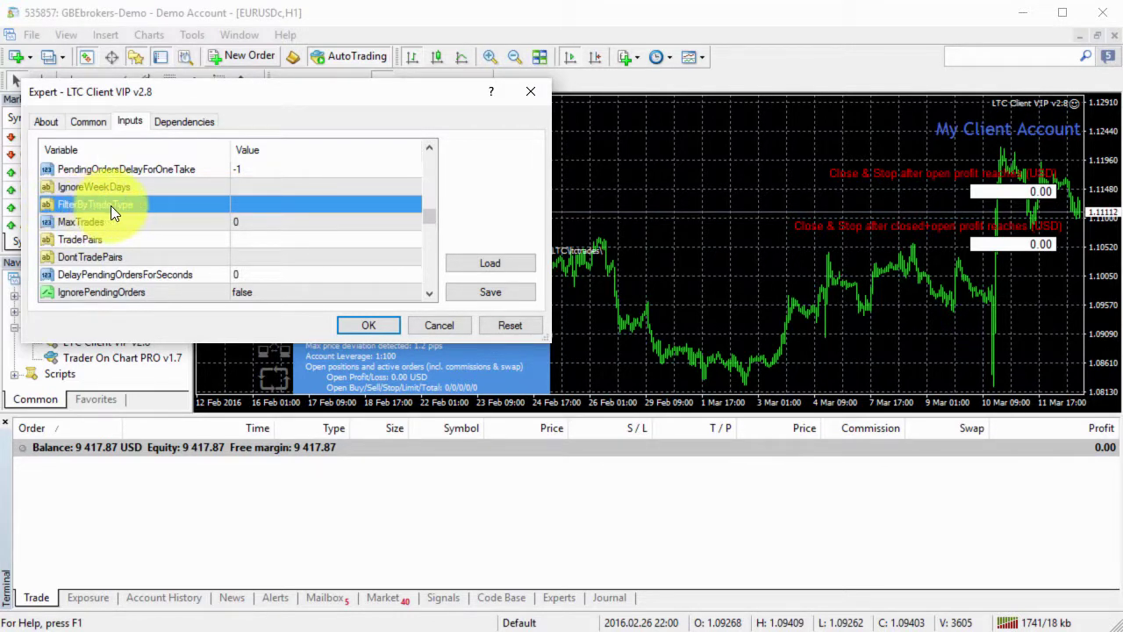
Search the guide for filterbytradetype and advance to the FilterByTradeType=0,2,4 example on page 9
key("alt+Tab")
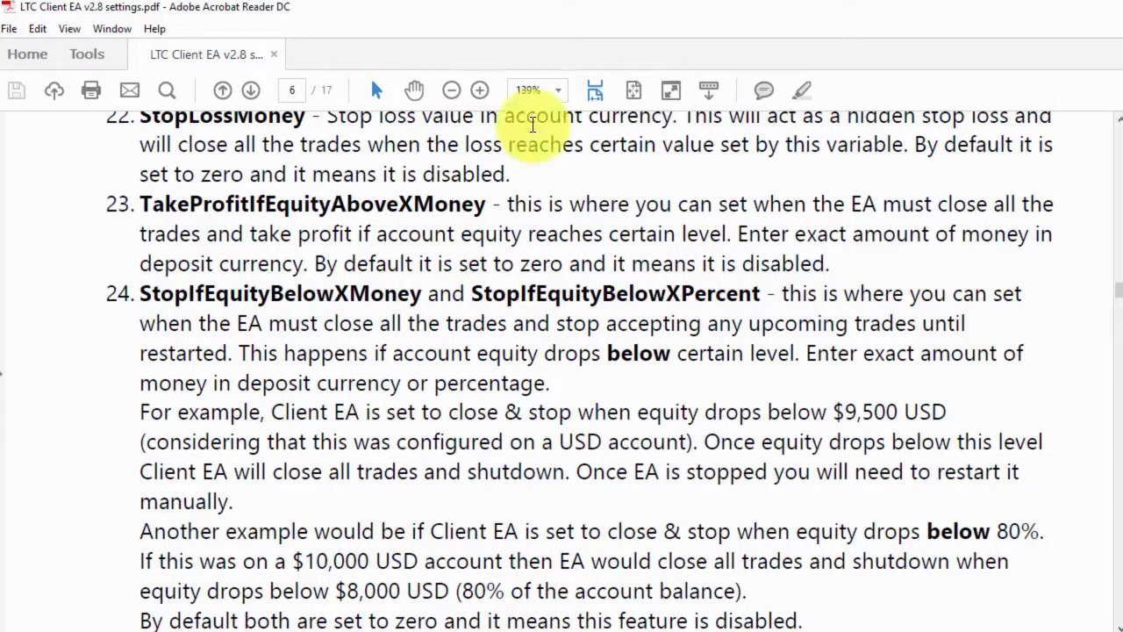
left_click(168, 91)
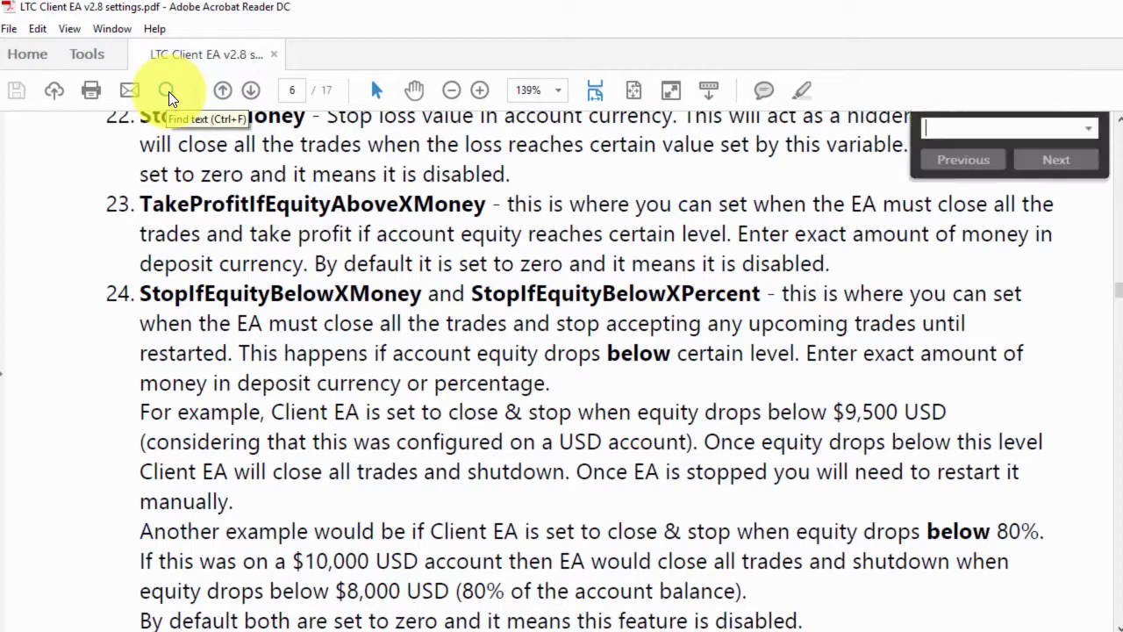
type("filterbytradetype")
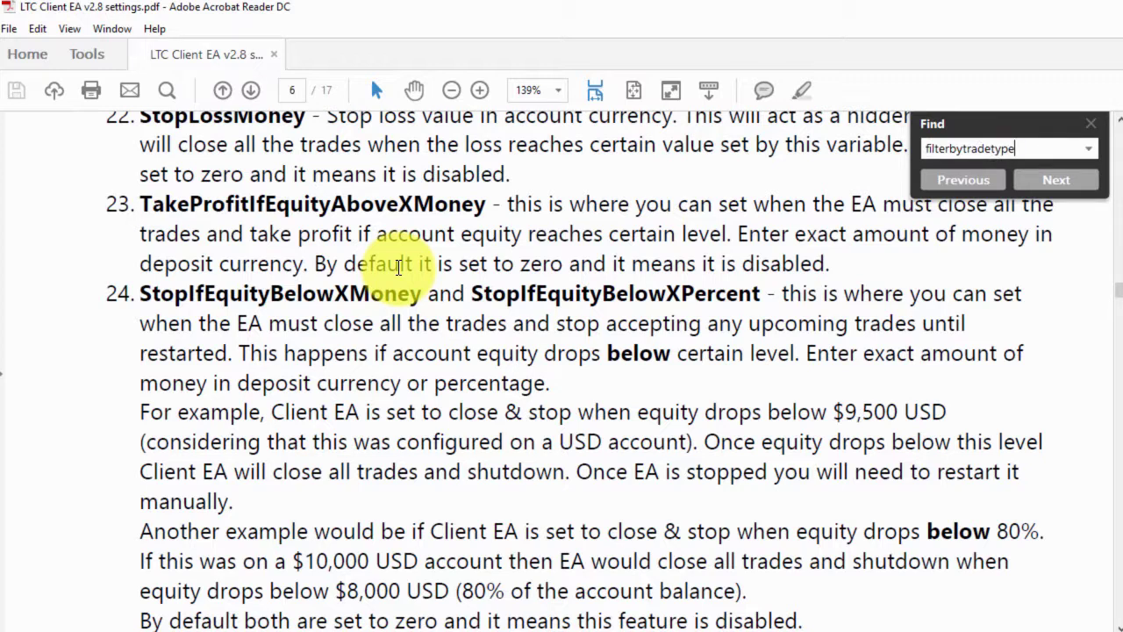
key("Return")
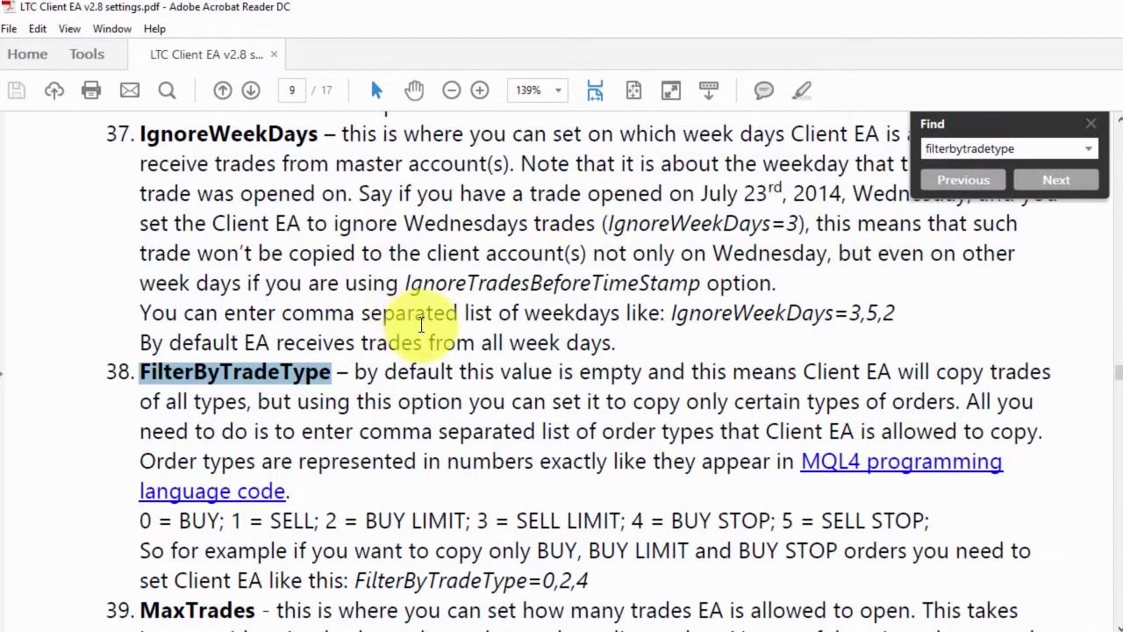
left_click(1032, 186)
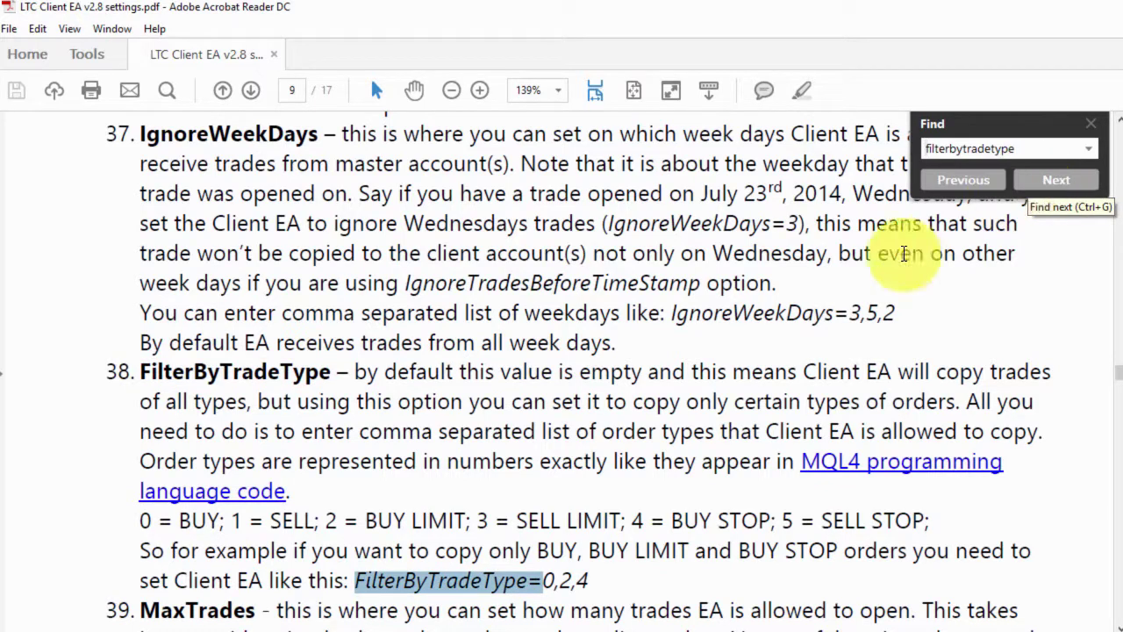
scroll(544, 303, "down", 2)
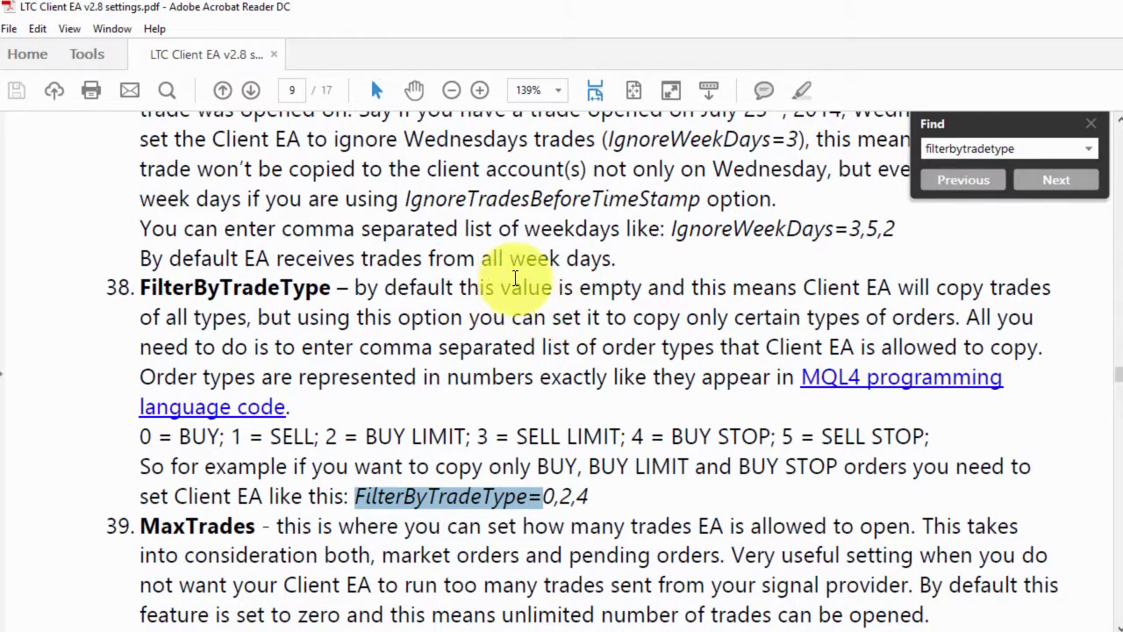
Close the search panel, review the order-type code line, and copy the example value 0,2,4
left_click(321, 287)
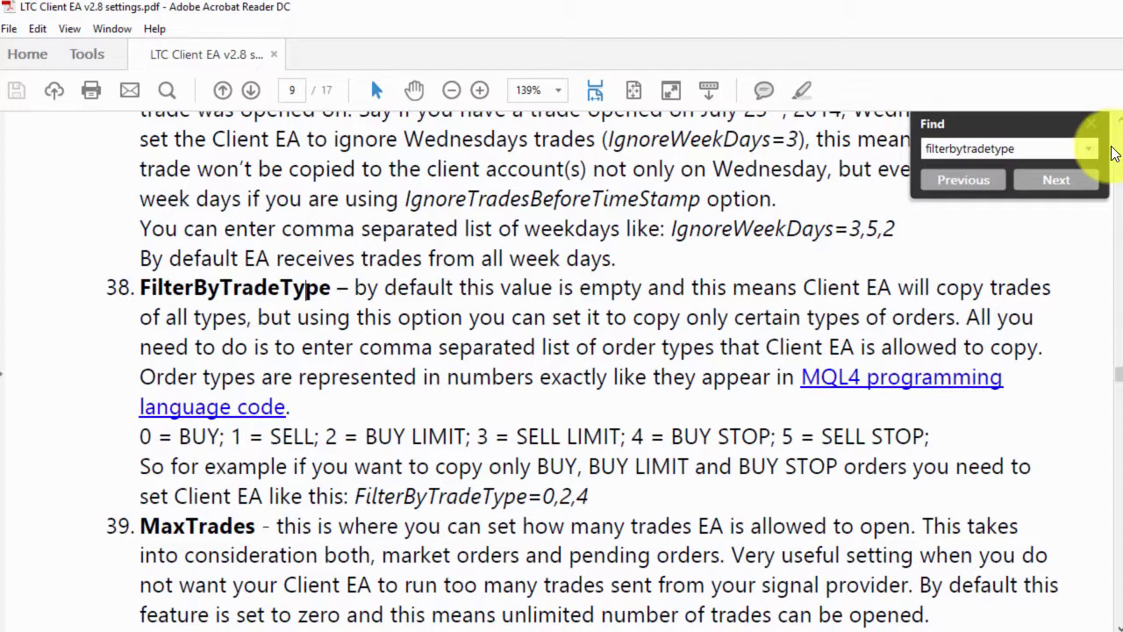
left_click(1091, 124)
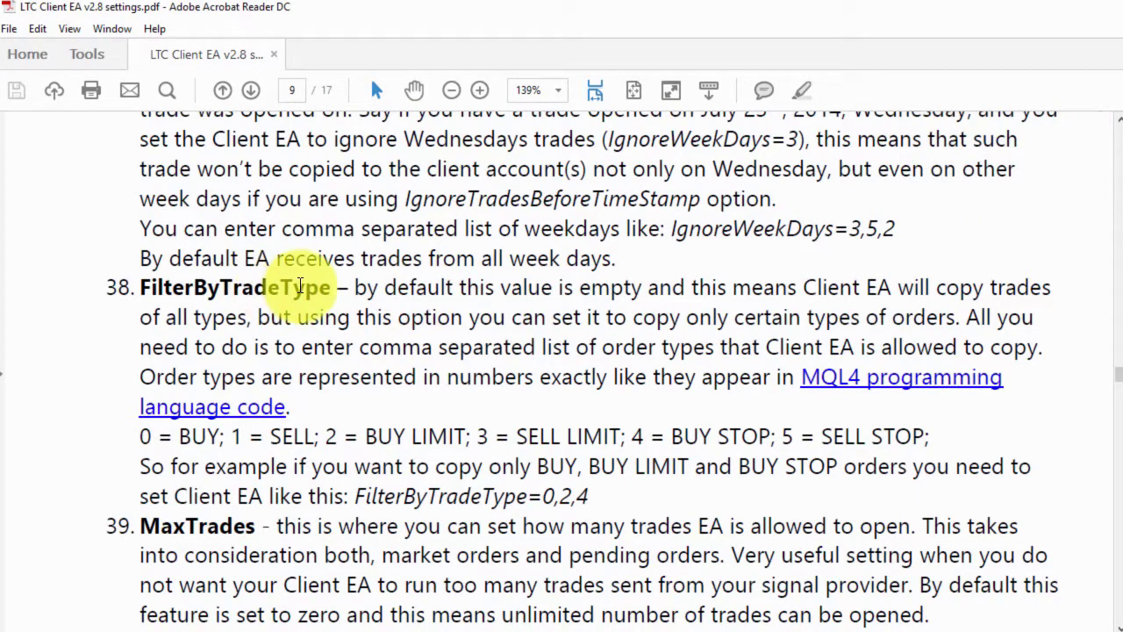
left_click(360, 288)
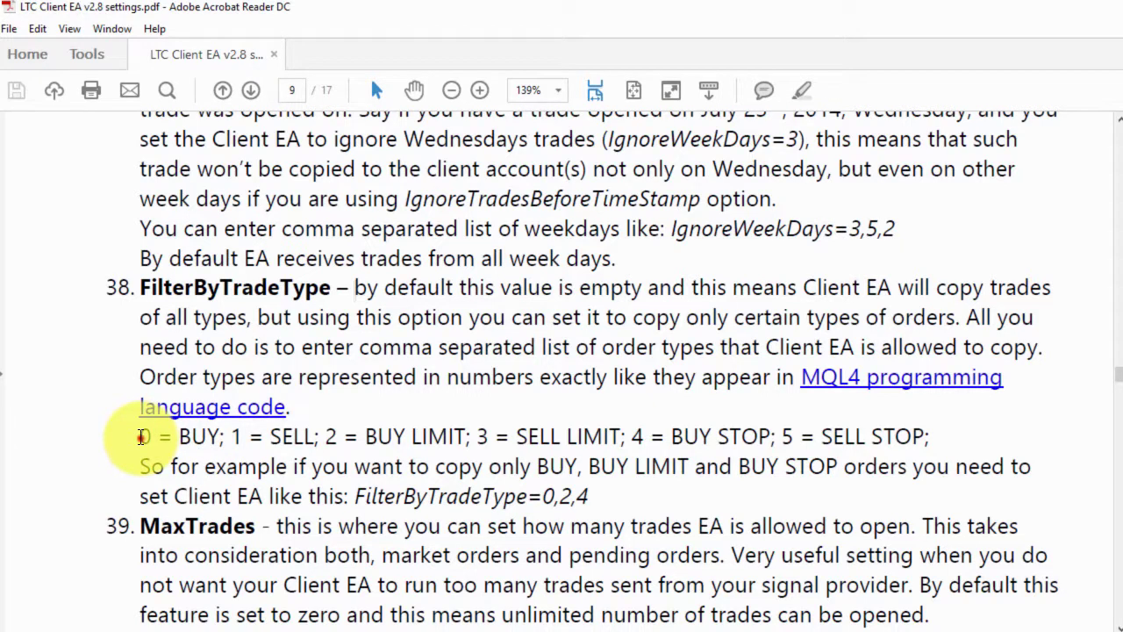
left_click_drag(141, 437, 931, 437)
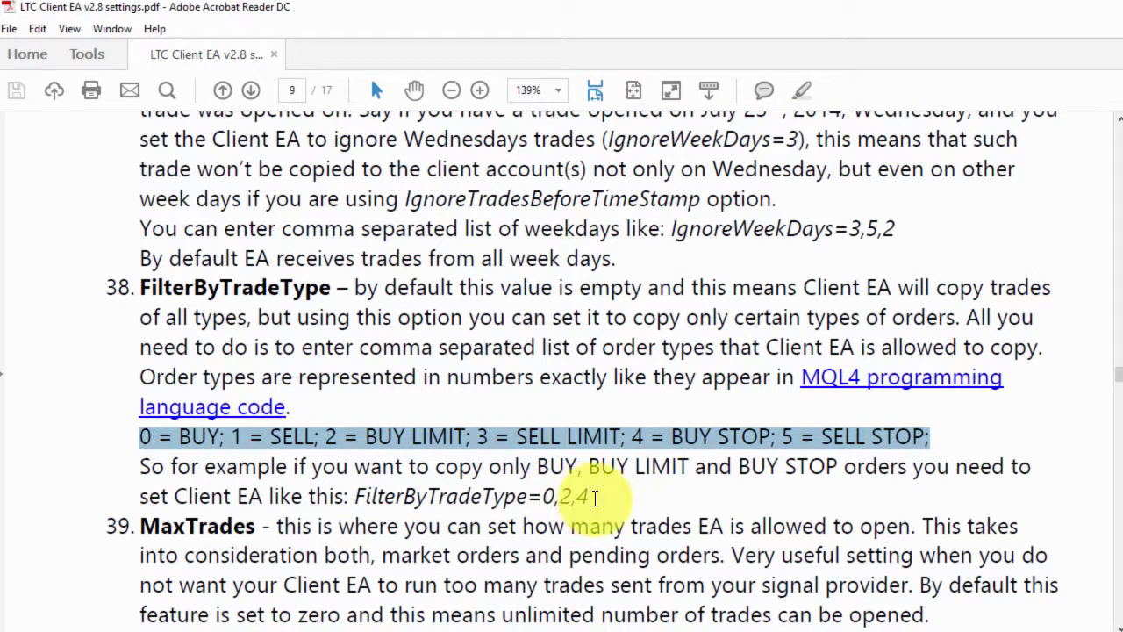
left_click_drag(590, 496, 545, 497)
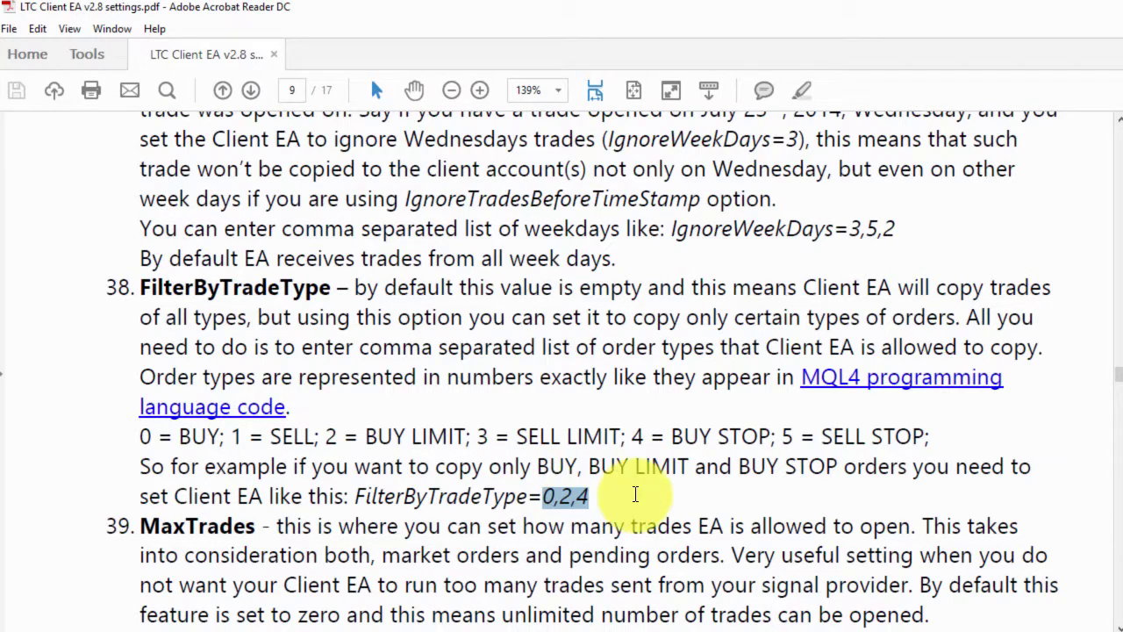
right_click(590, 503)
left_click(601, 512)
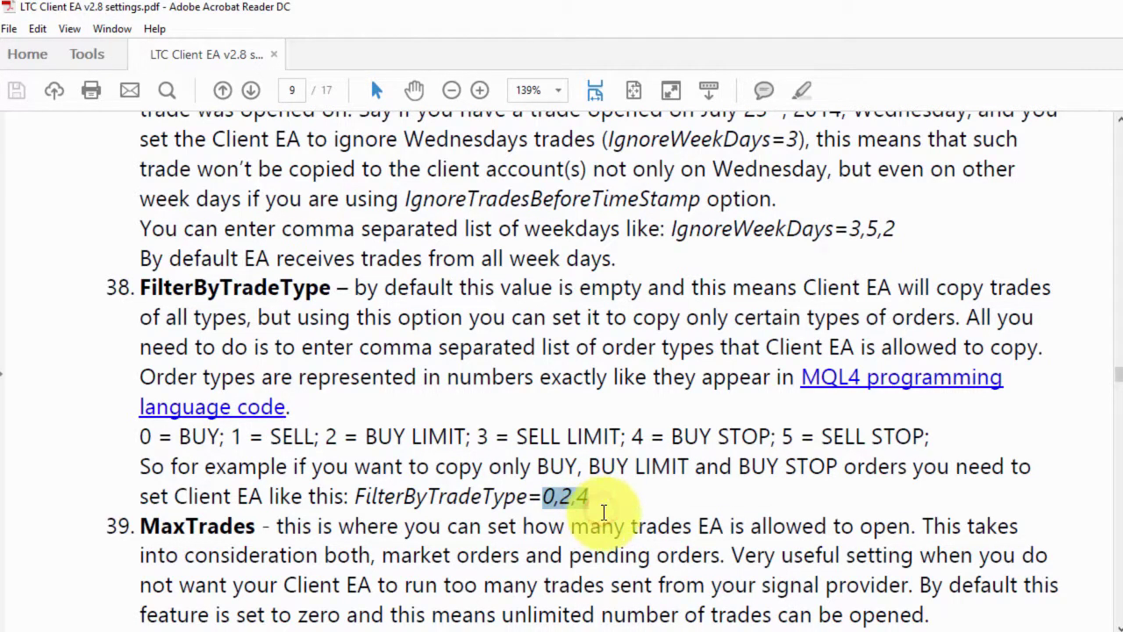
Paste 0,2,4 as the client EA's FilterByTradeType value and confirm the settings with OK
key("alt+Tab")
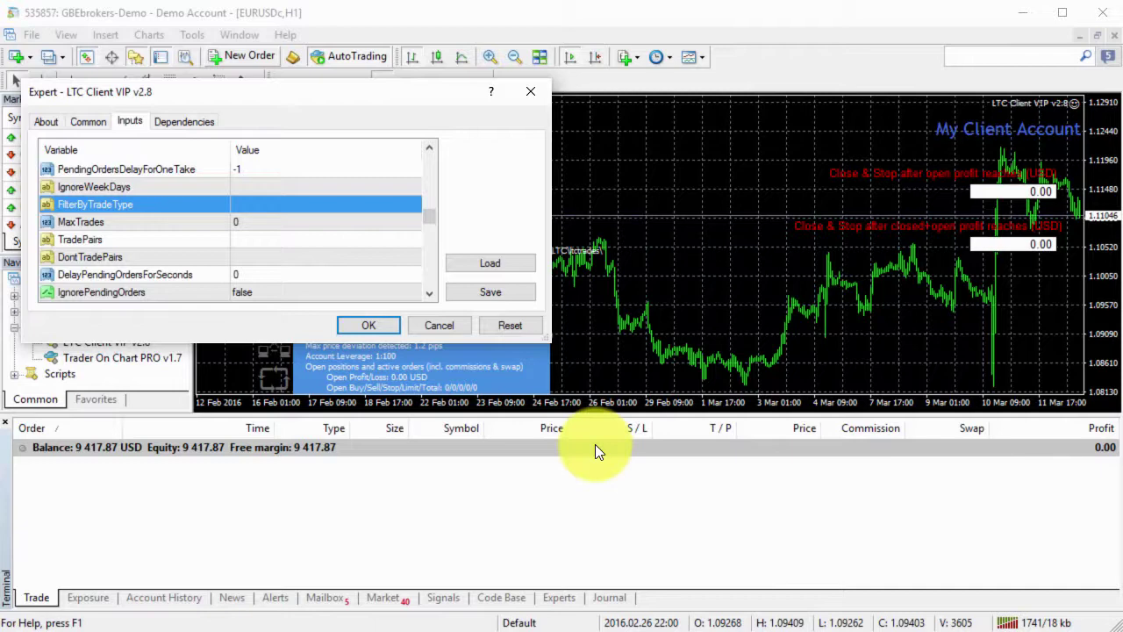
left_click(258, 205)
key("ctrl+v")
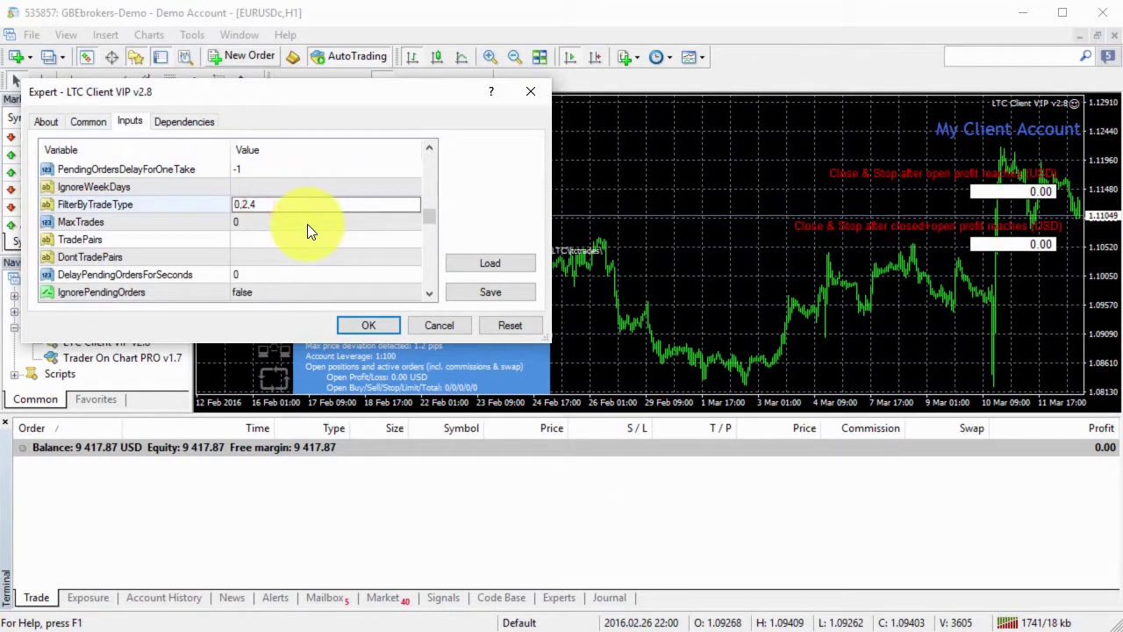
key("Return")
left_click(372, 326)
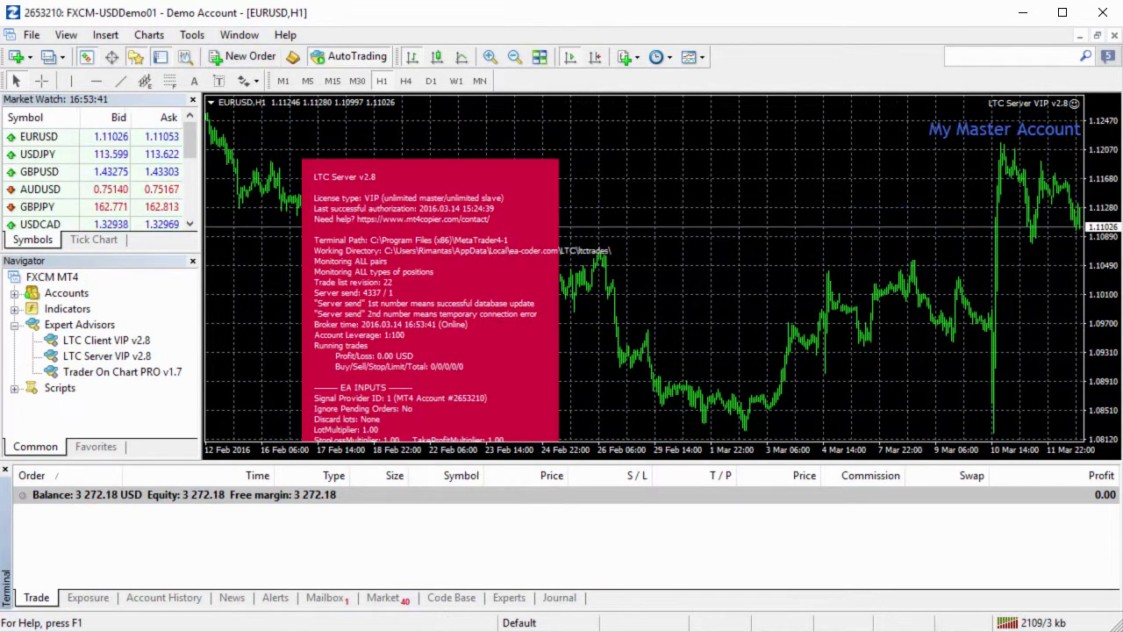
Place a market buy on the master and check the copied buy position on the client
left_click(242, 53)
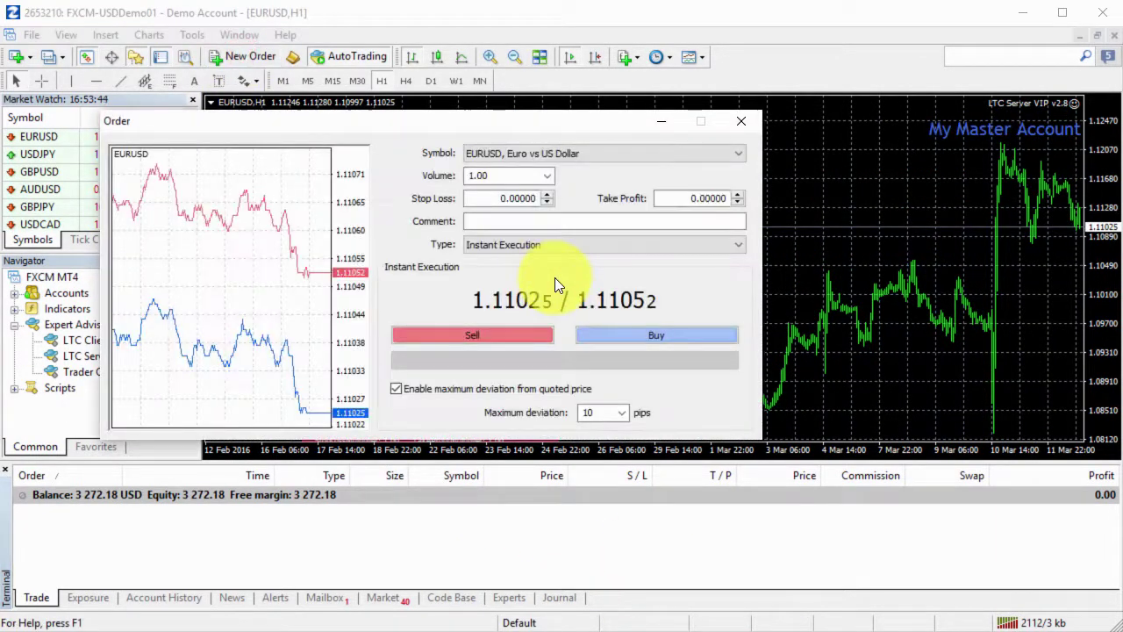
left_click(596, 334)
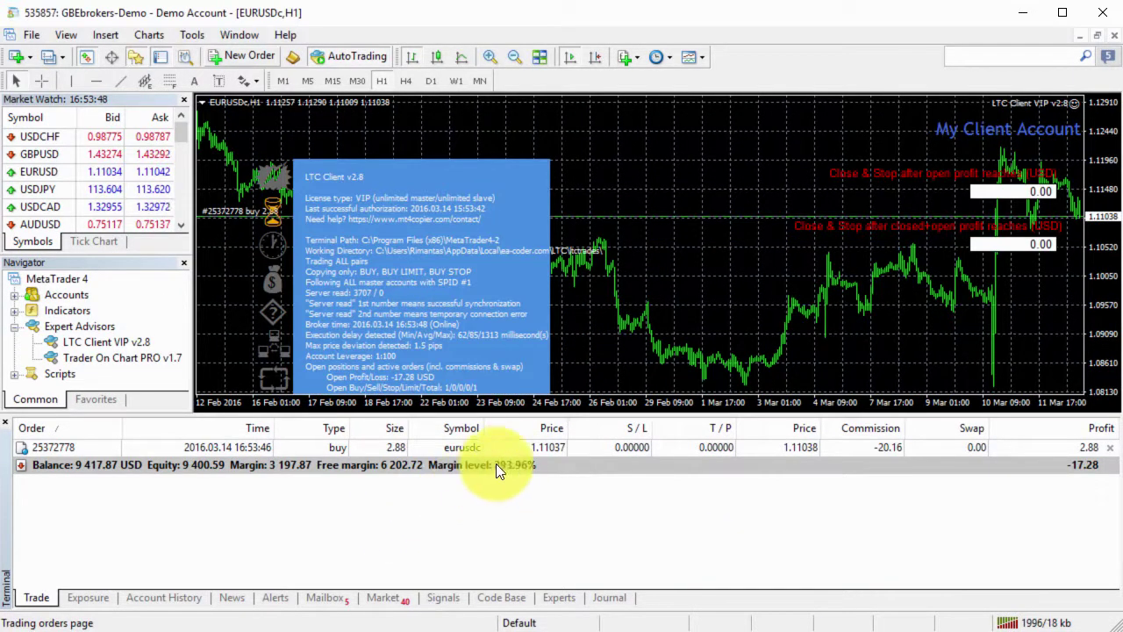
left_click(513, 447)
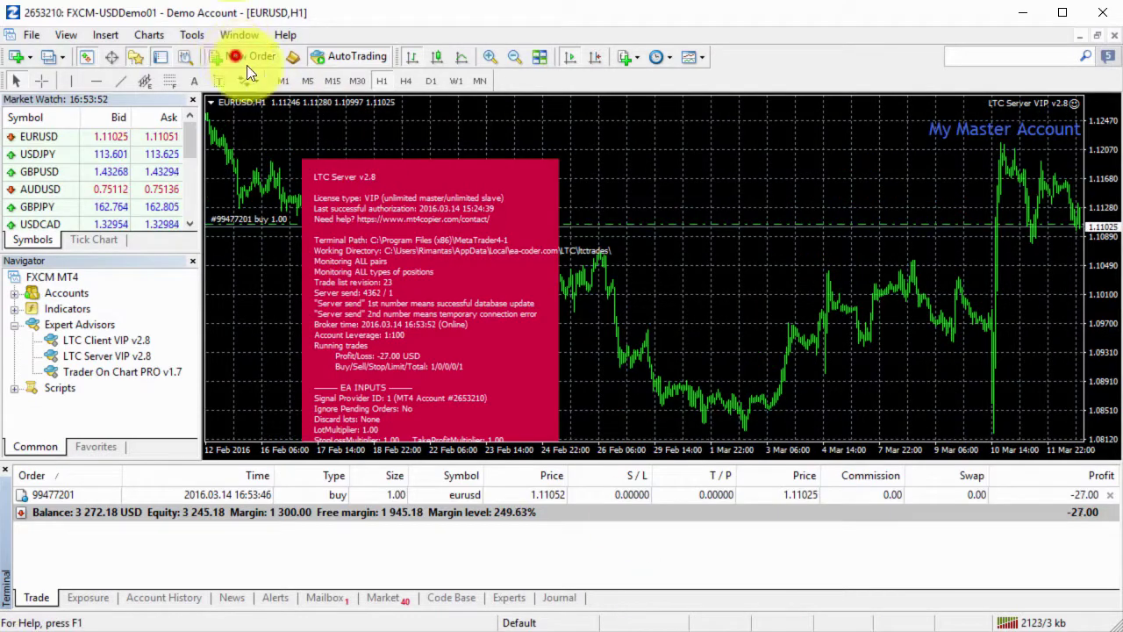
Place a market sell on the master, then view the client account's terminal
left_click(248, 57)
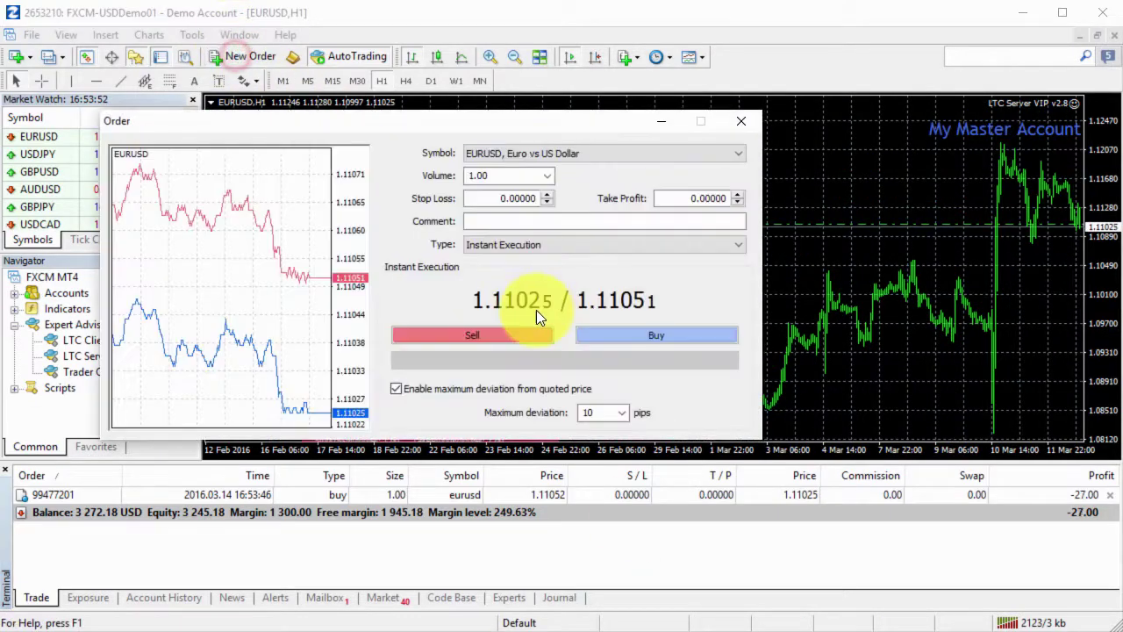
left_click(492, 176)
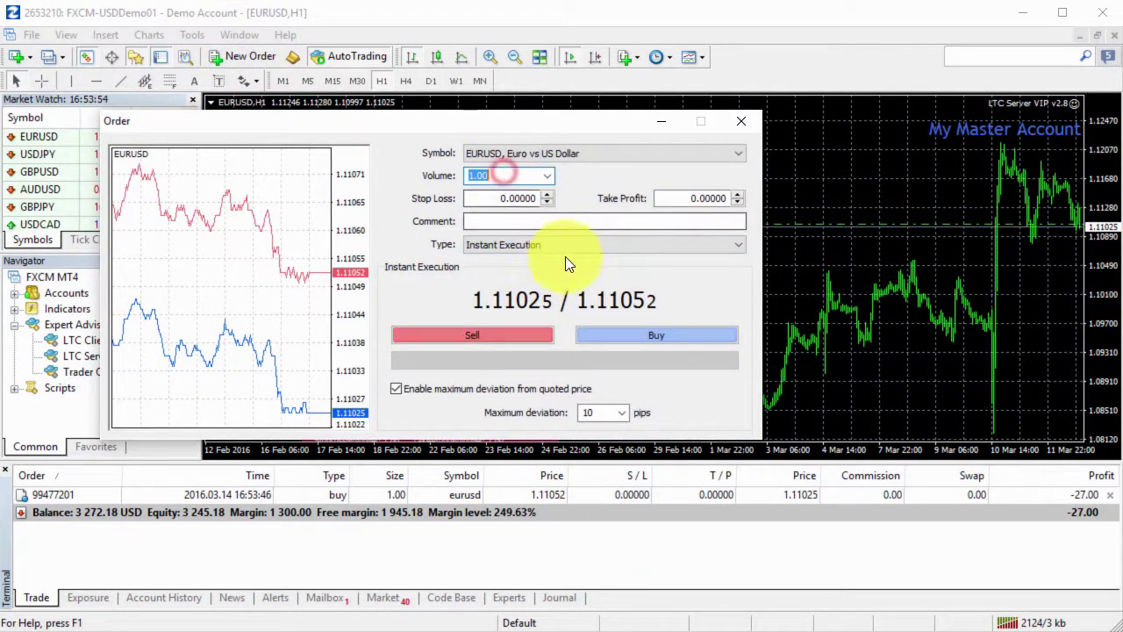
left_click(515, 341)
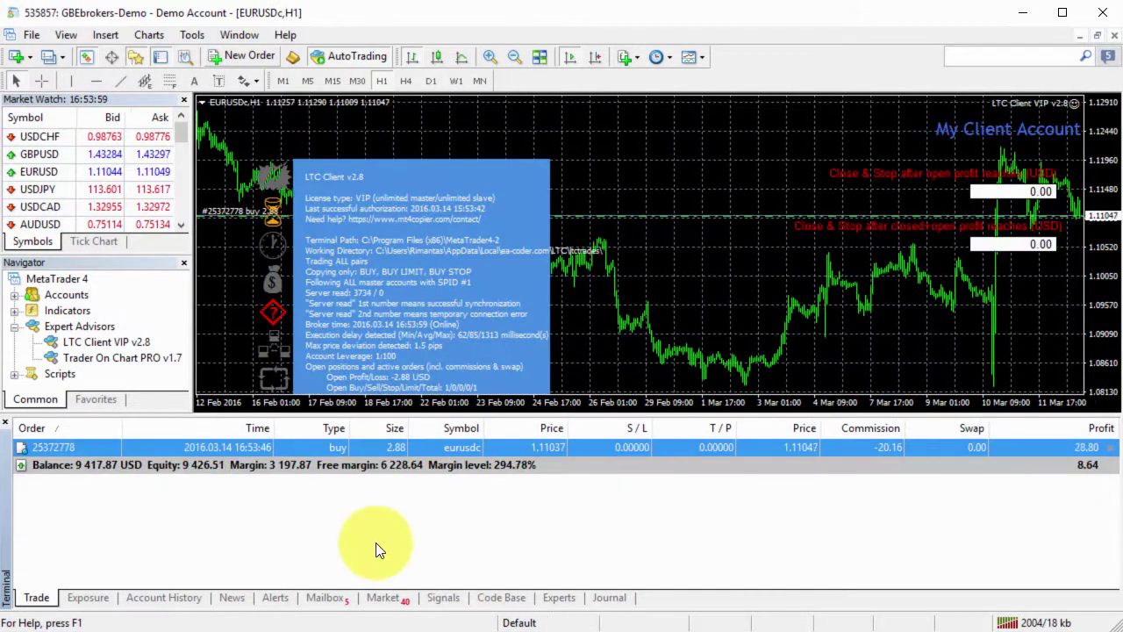
left_click(368, 470)
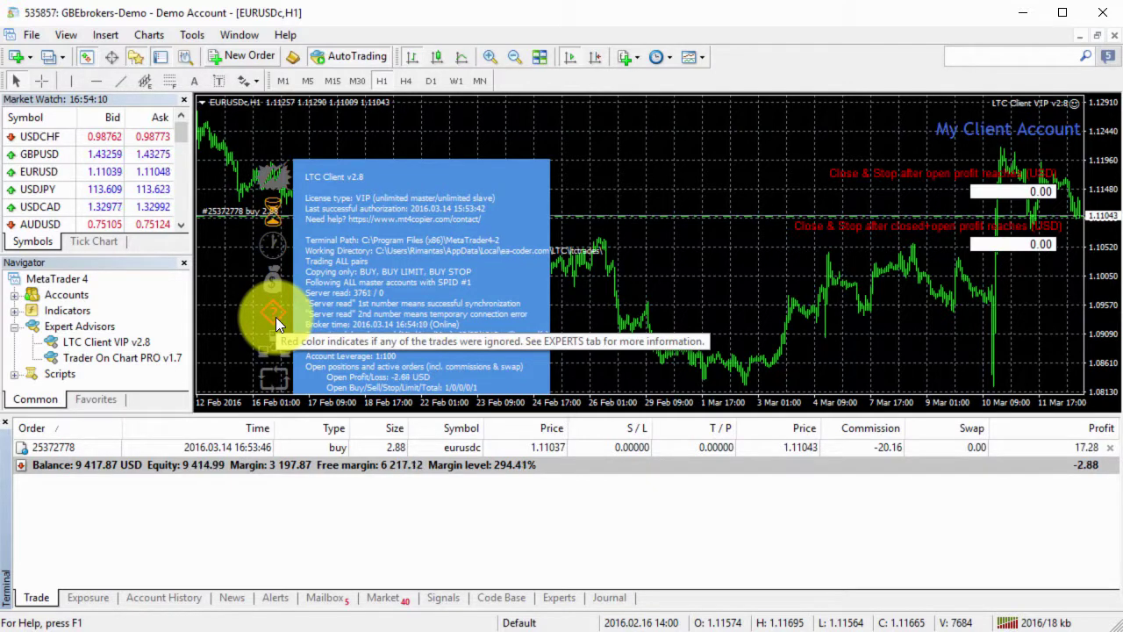
Check the client's Experts log entry showing the sell was IGNORED, then return to the Trade tab
left_click(556, 597)
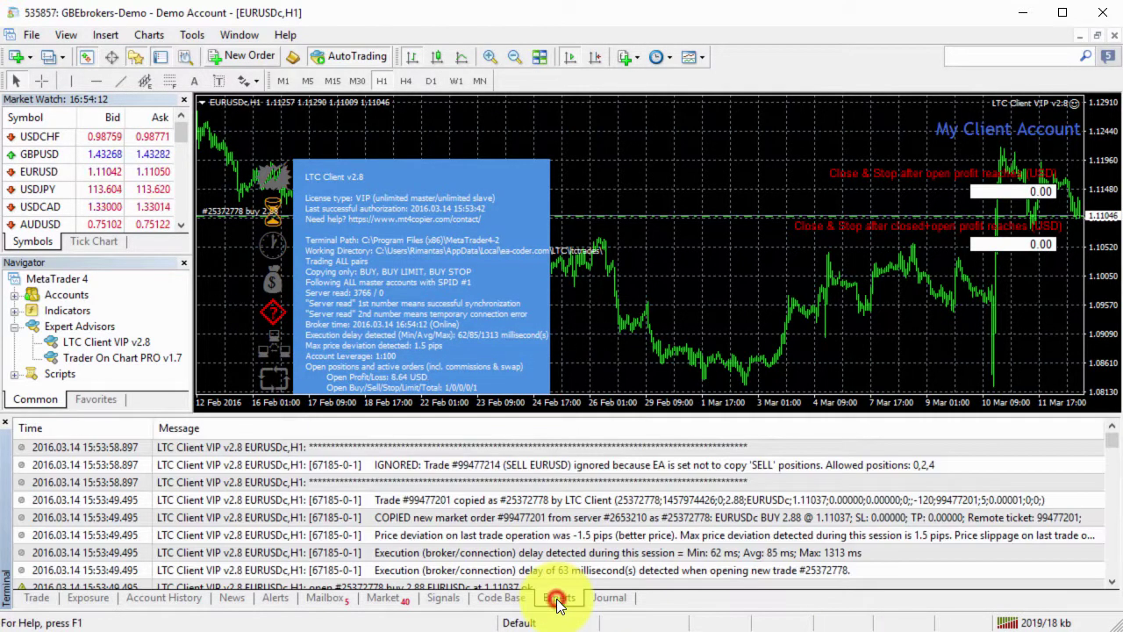
left_click(429, 469)
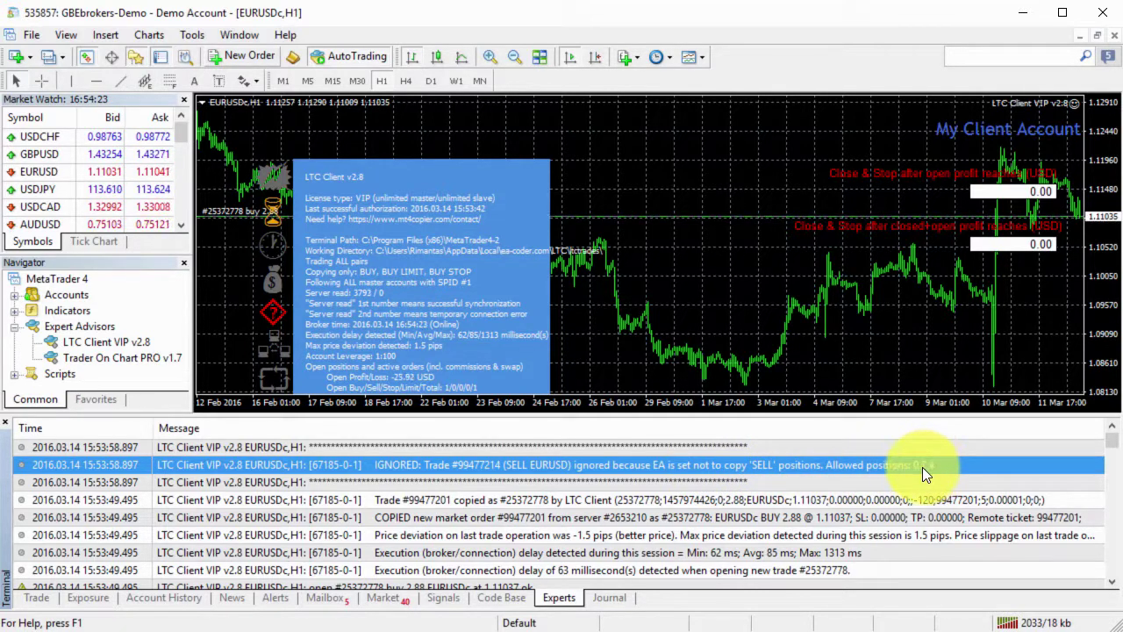
left_click(36, 597)
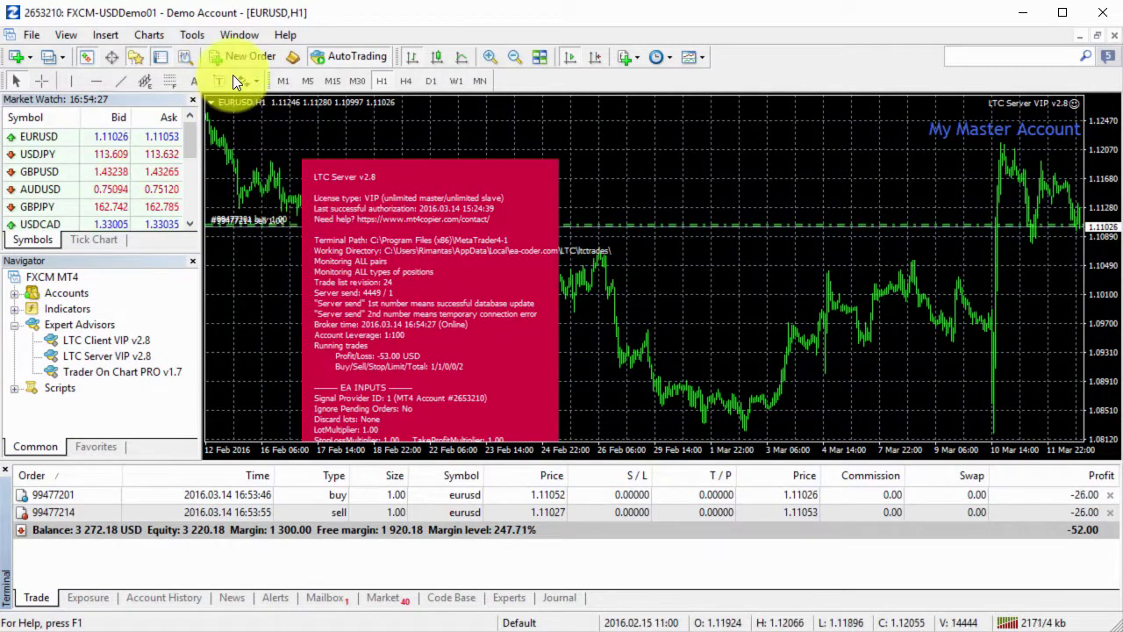
Place a EURUSD sell limit and a buy limit on the master chart
right_click(612, 128)
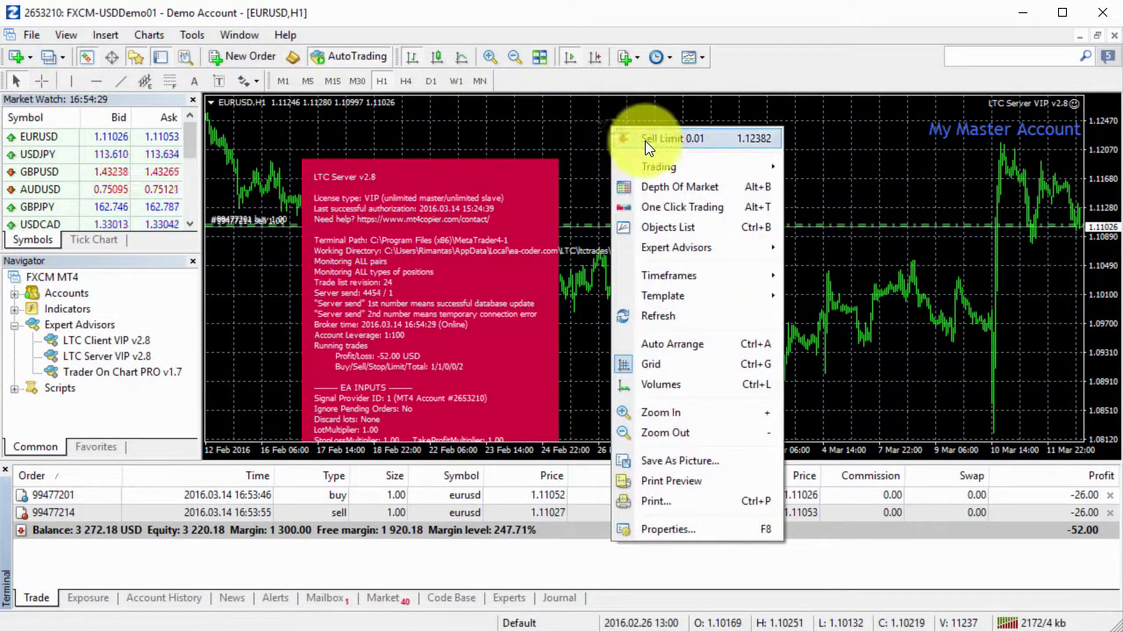
left_click(645, 141)
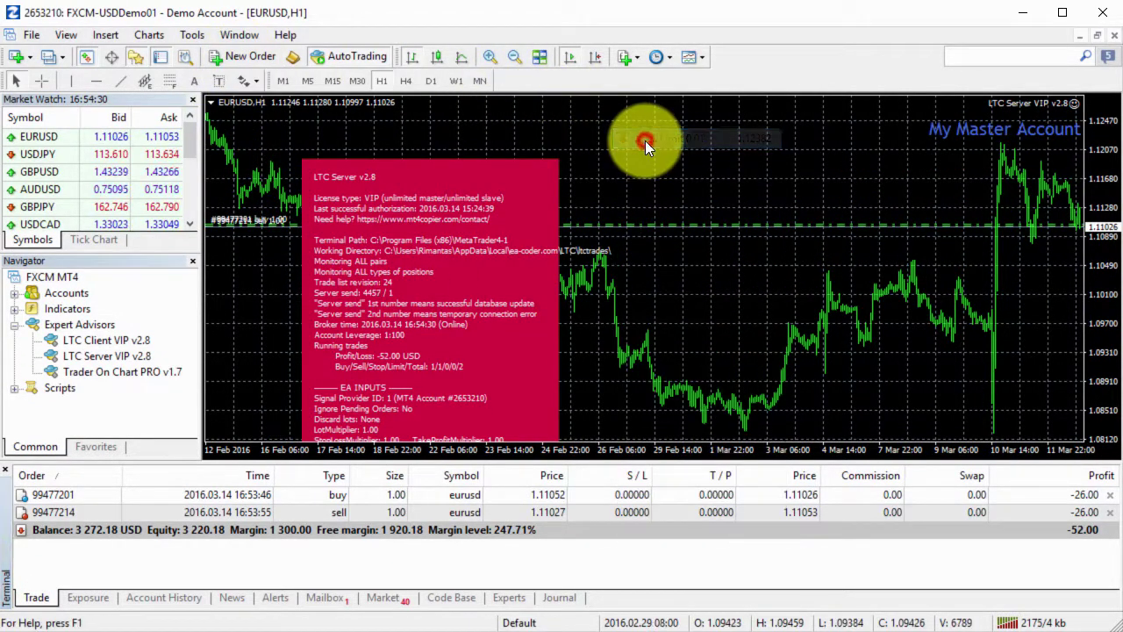
right_click(641, 349)
left_click(693, 358)
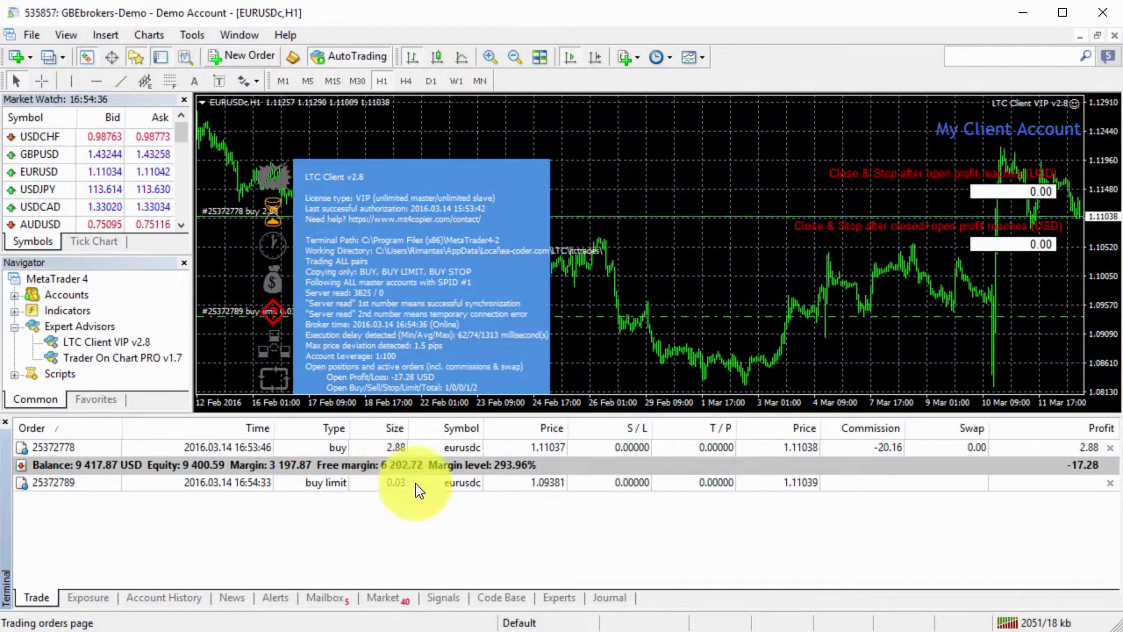
Verify on the client that only the buy limit copied and the sell limit was logged as ignored
left_click(415, 483)
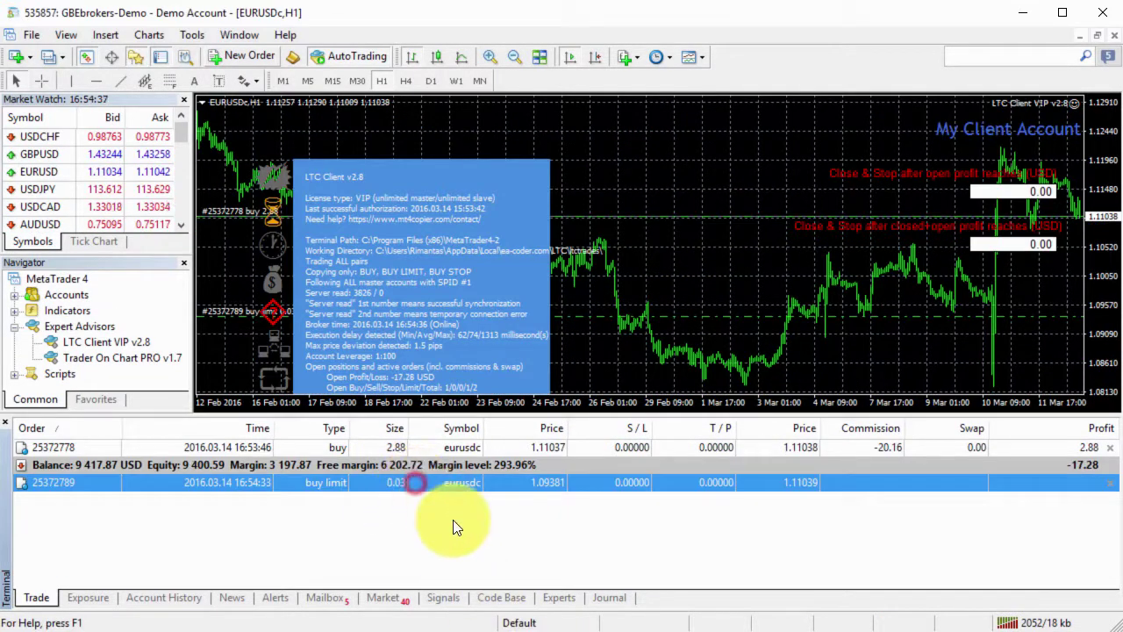
left_click(566, 600)
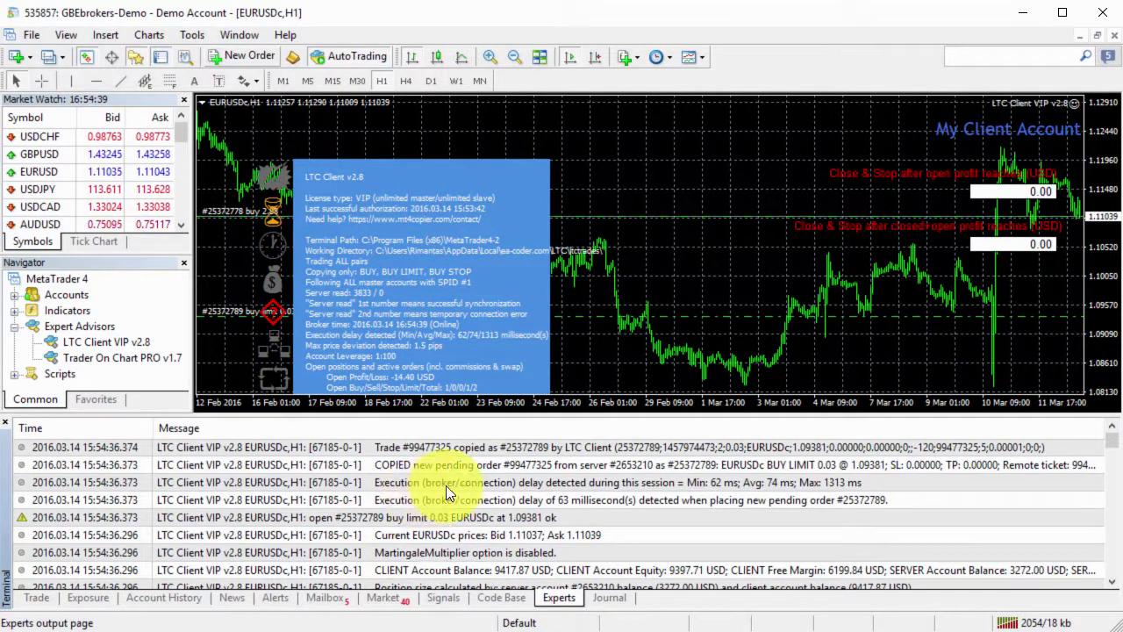
scroll(489, 483, "down", 1)
scroll(489, 483, "down", 1)
left_click(478, 553)
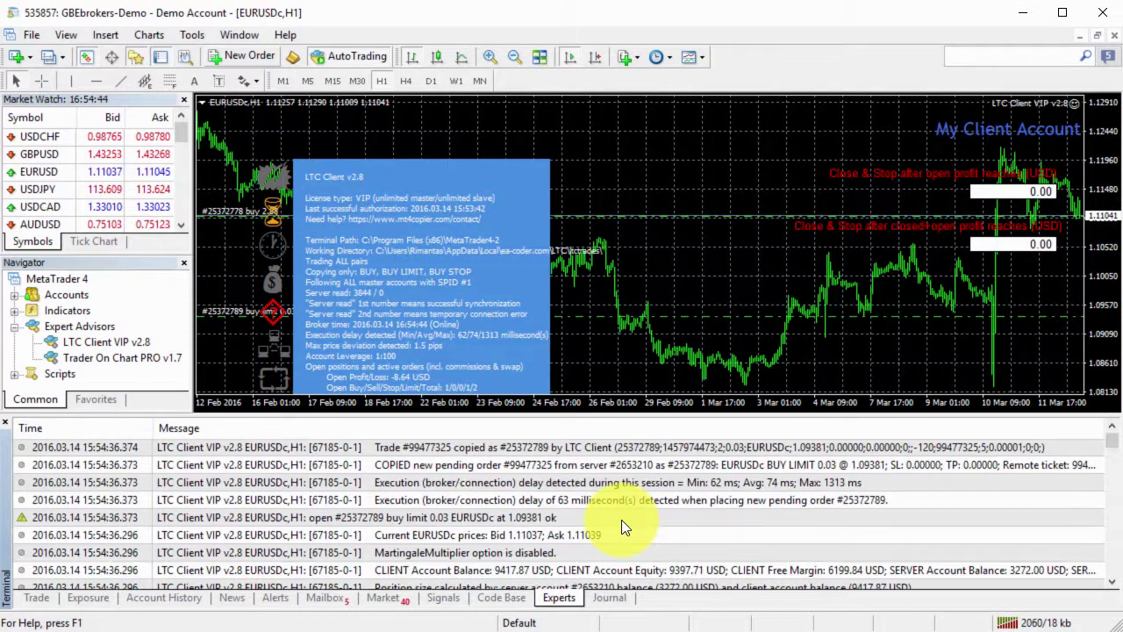
scroll(621, 520, "up", 2)
left_click(522, 448)
left_click(36, 597)
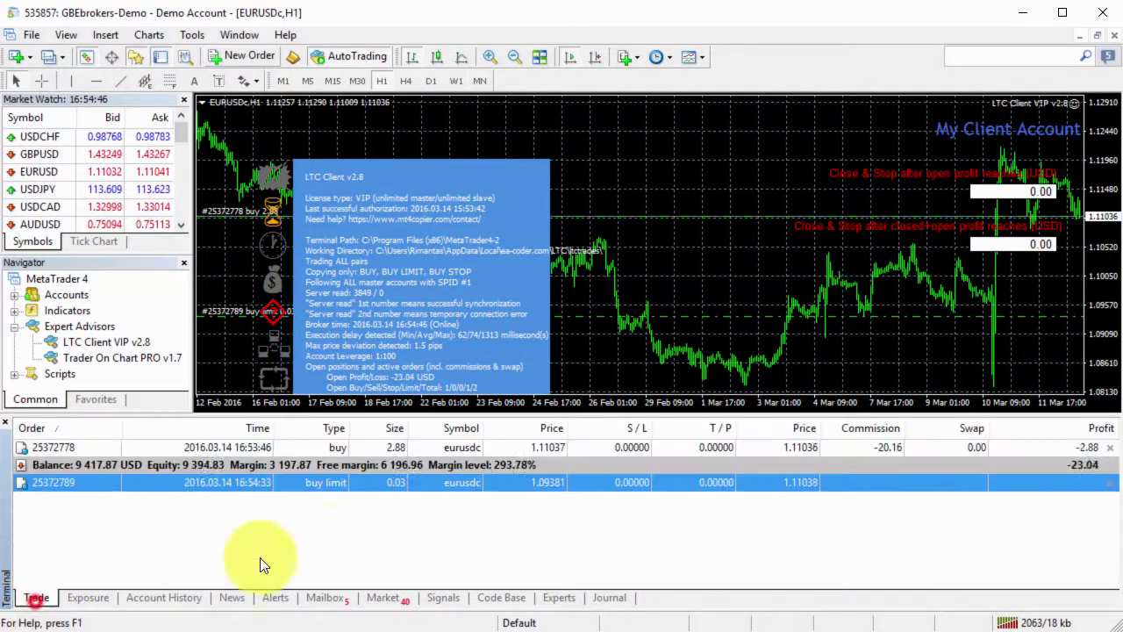